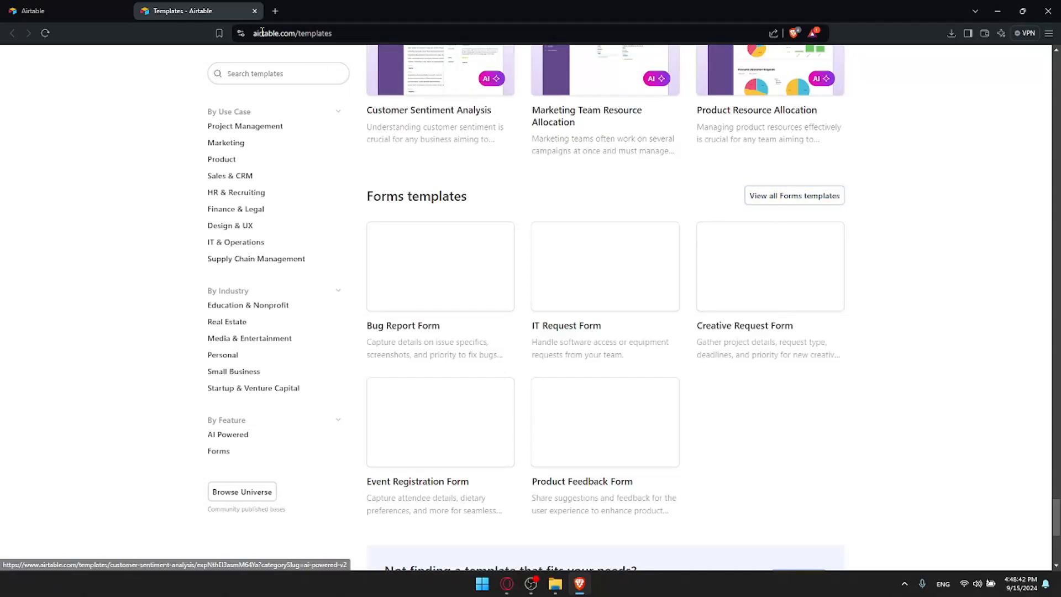
Close the Templates page and preview, then close, the import-data options
click(254, 11)
click(851, 100)
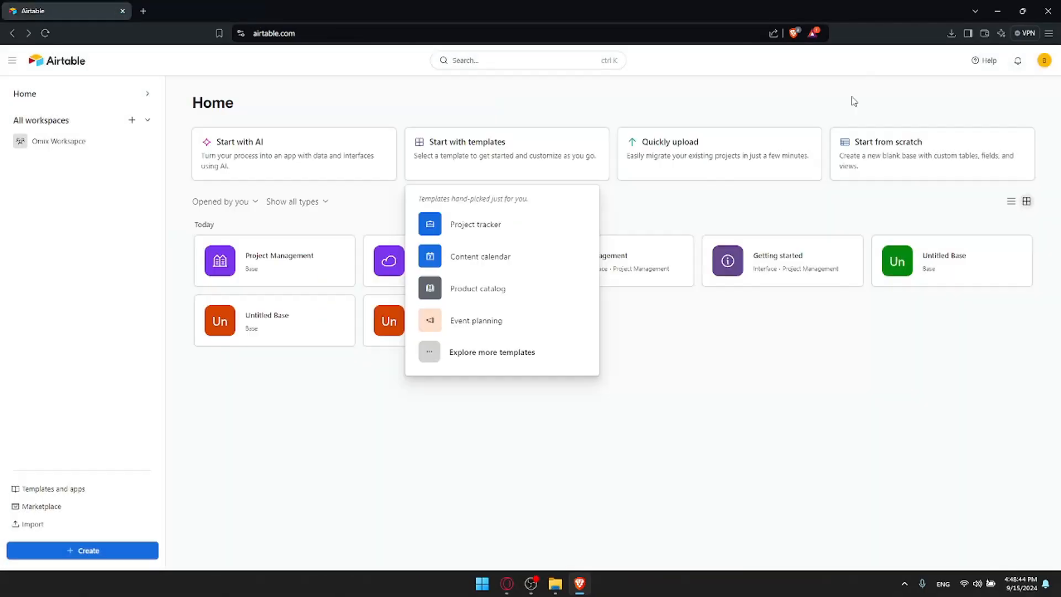
click(727, 176)
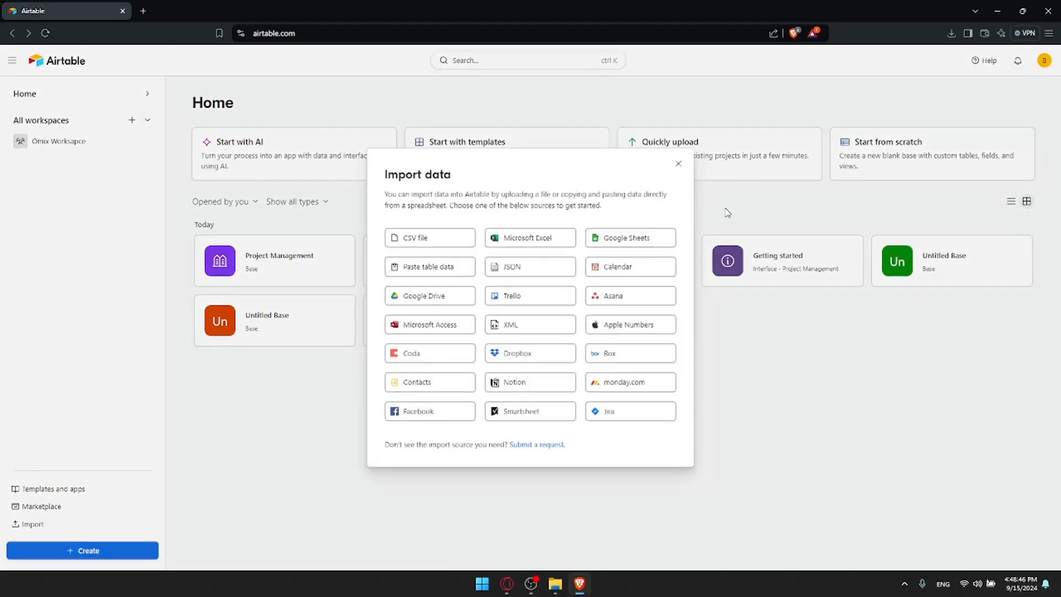
click(676, 165)
Try the Start with AI app builder, reopening it and typing a throwaway prompt
click(374, 168)
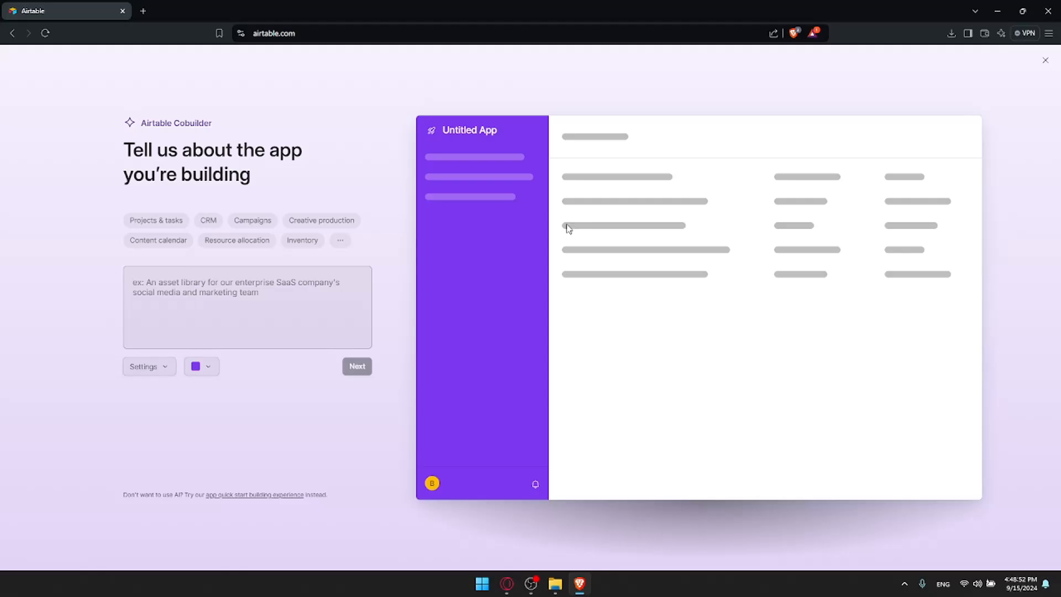
click(1045, 60)
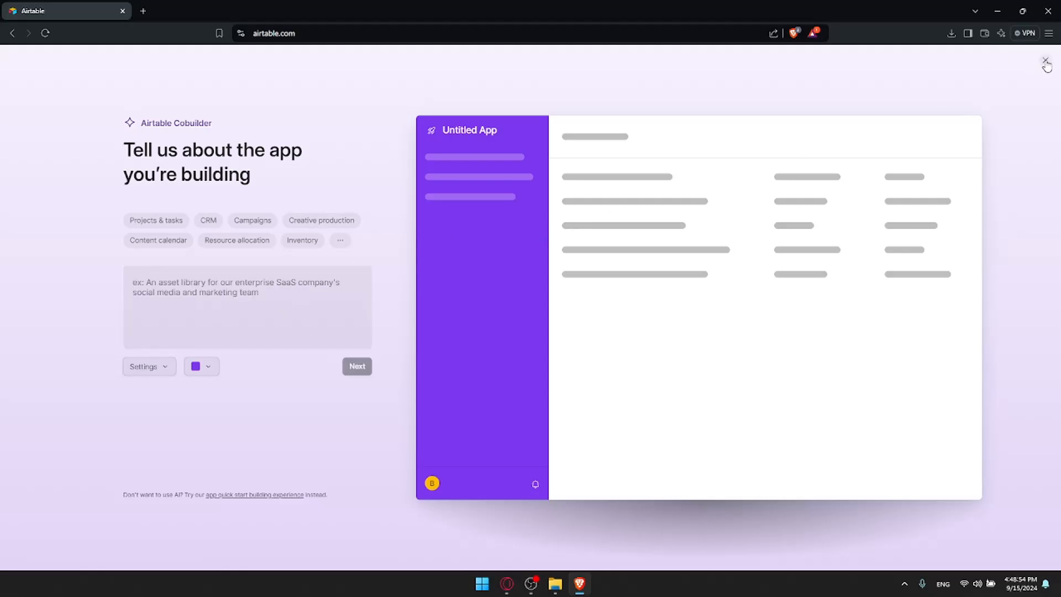
click(315, 173)
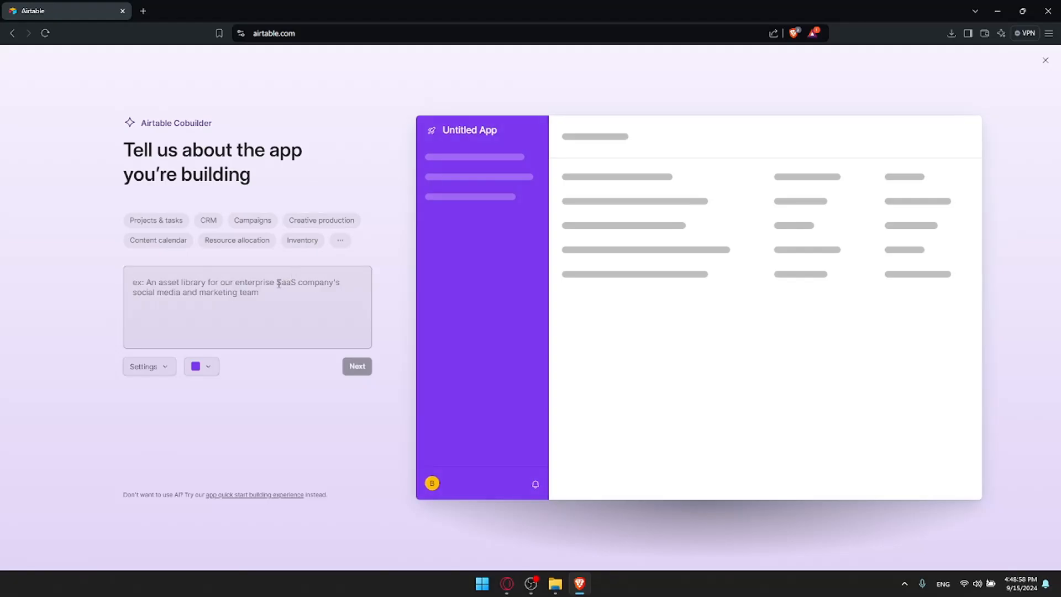
text(dbfsodbgoaspdg)
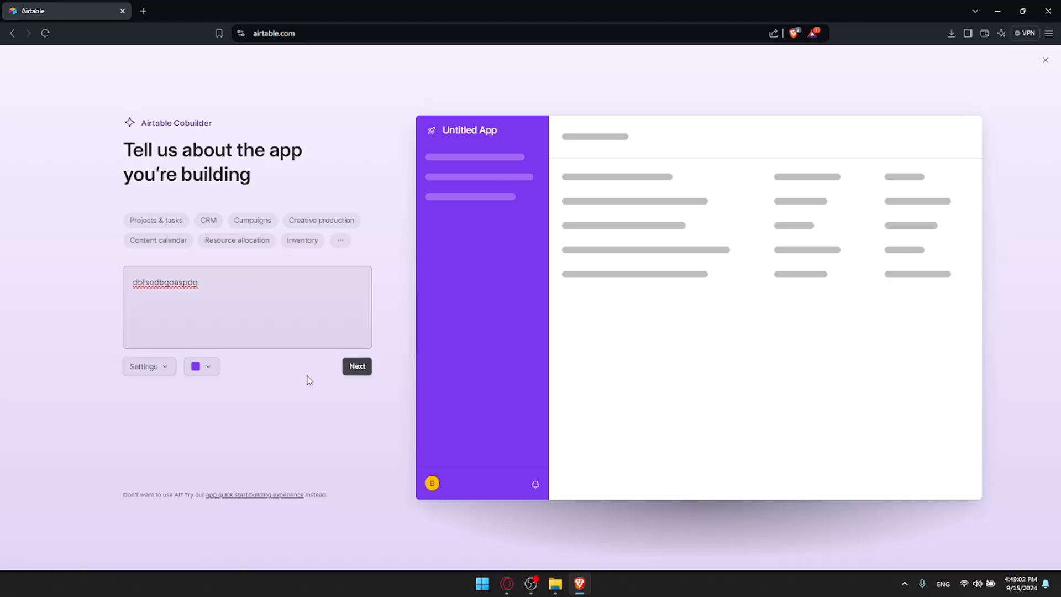
Cycle through the AI builder's example prompts, Projects & tasks to Tickets & requests, then close it
click(166, 224)
click(208, 222)
click(171, 238)
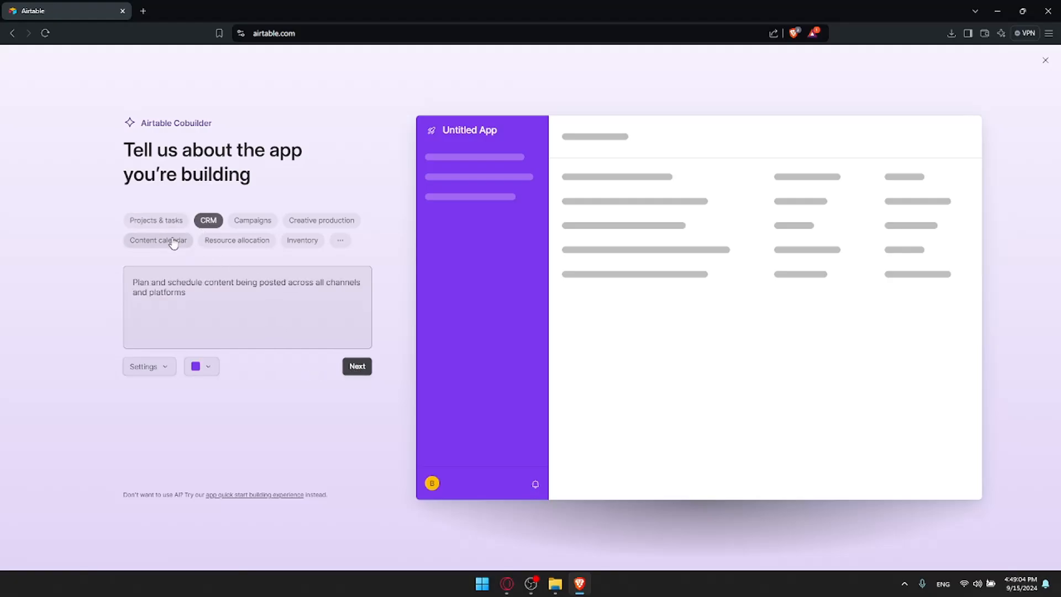
click(234, 241)
click(255, 222)
click(305, 223)
click(298, 239)
click(340, 241)
click(259, 281)
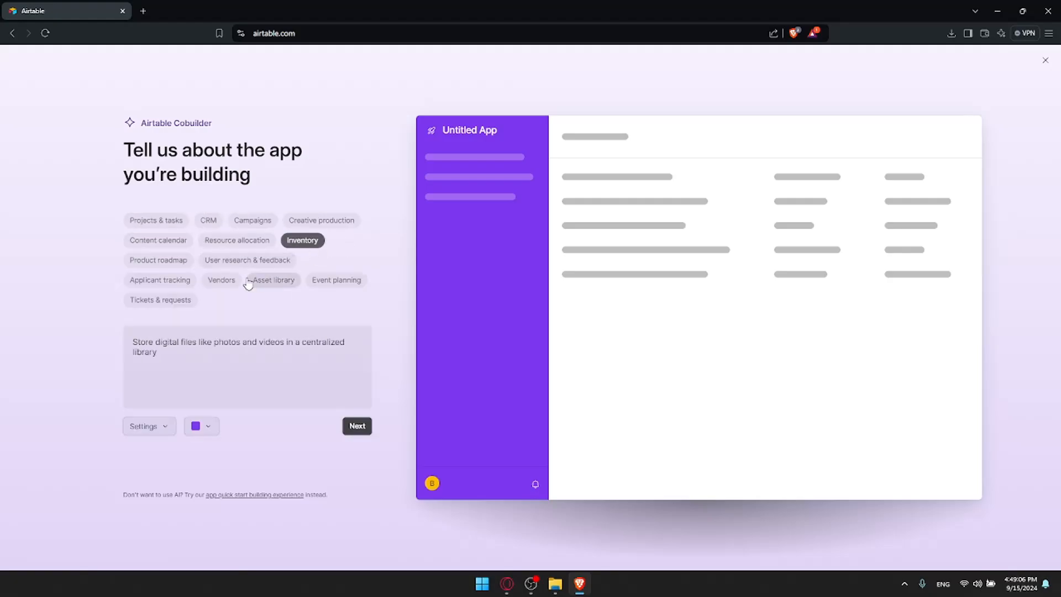
click(224, 281)
click(163, 297)
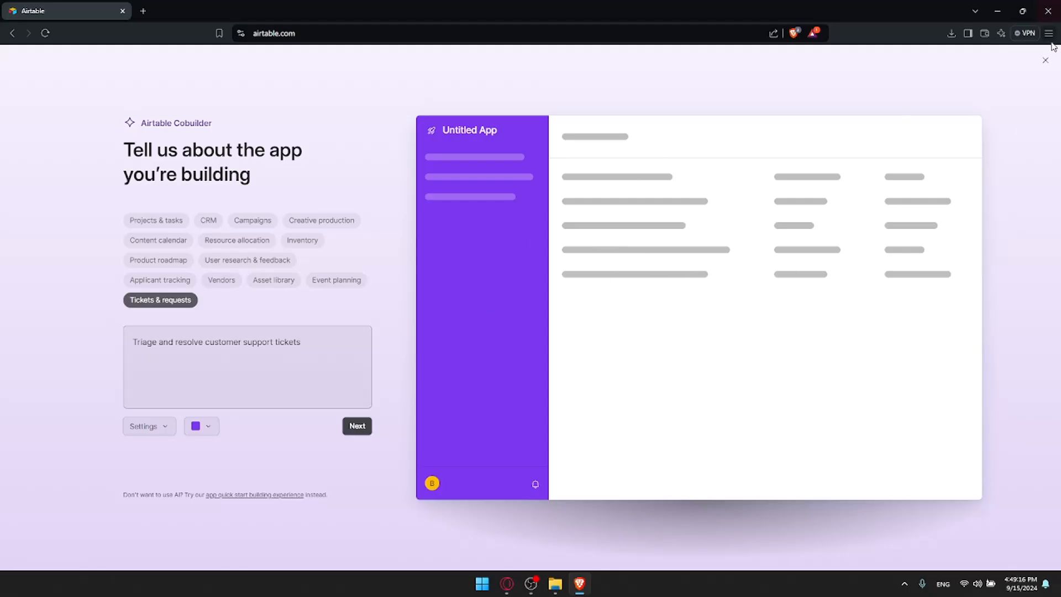
click(1044, 60)
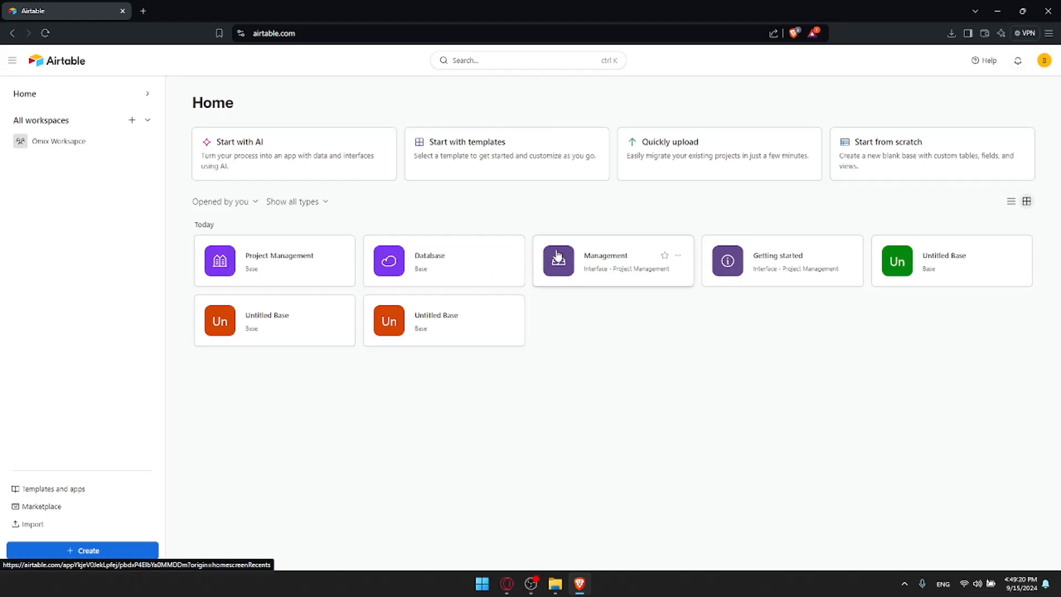
Browse the Management interface's Insights and Work pages
click(588, 254)
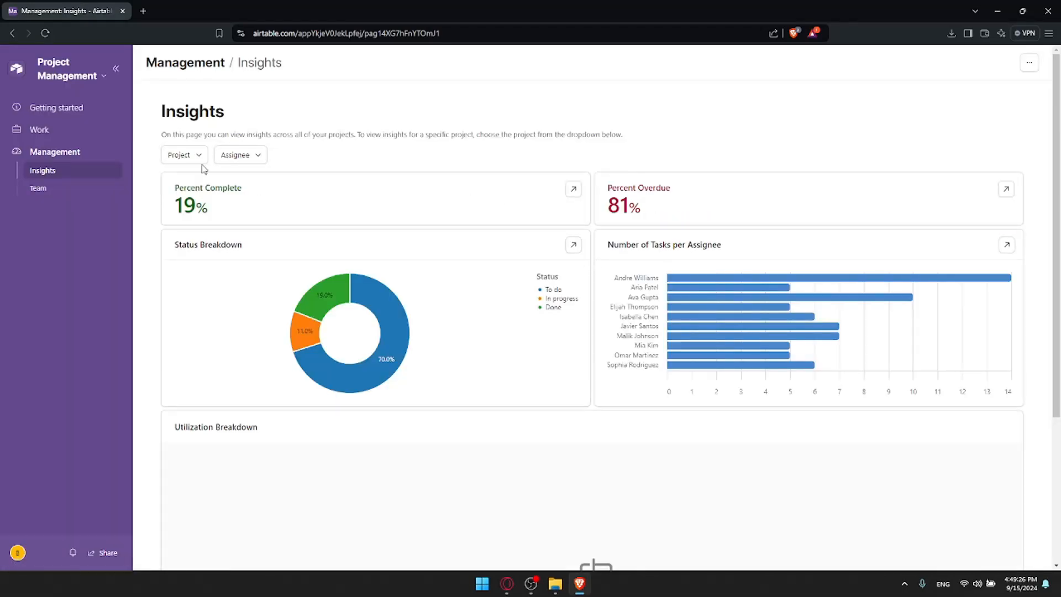
scroll(690, 211, down, 4)
scroll(675, 213, up, 4)
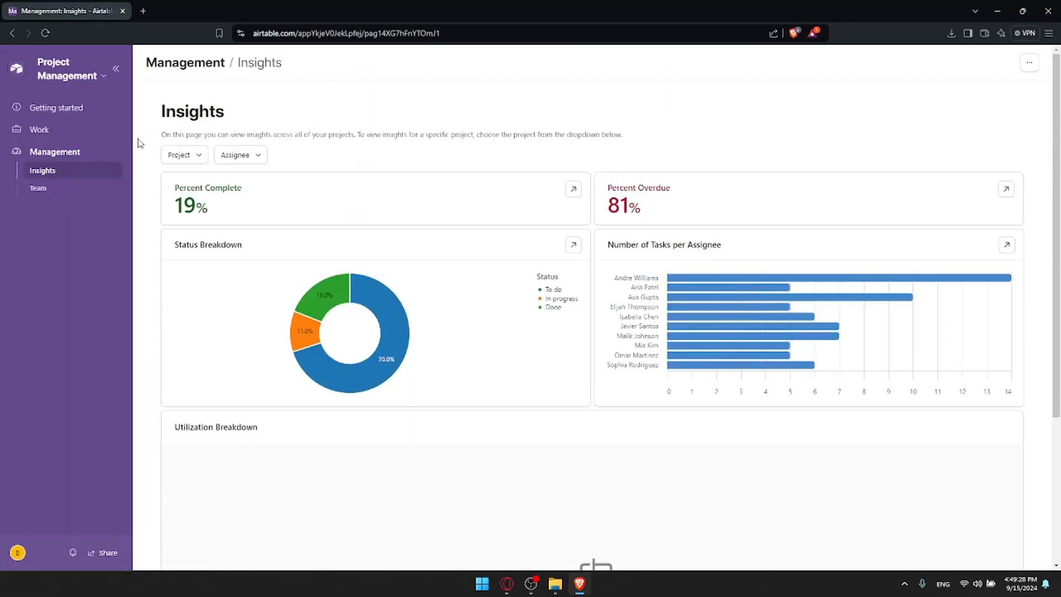
click(70, 130)
Go back to Home and open the Project Management base
key(alt+Left)
key(alt+Left)
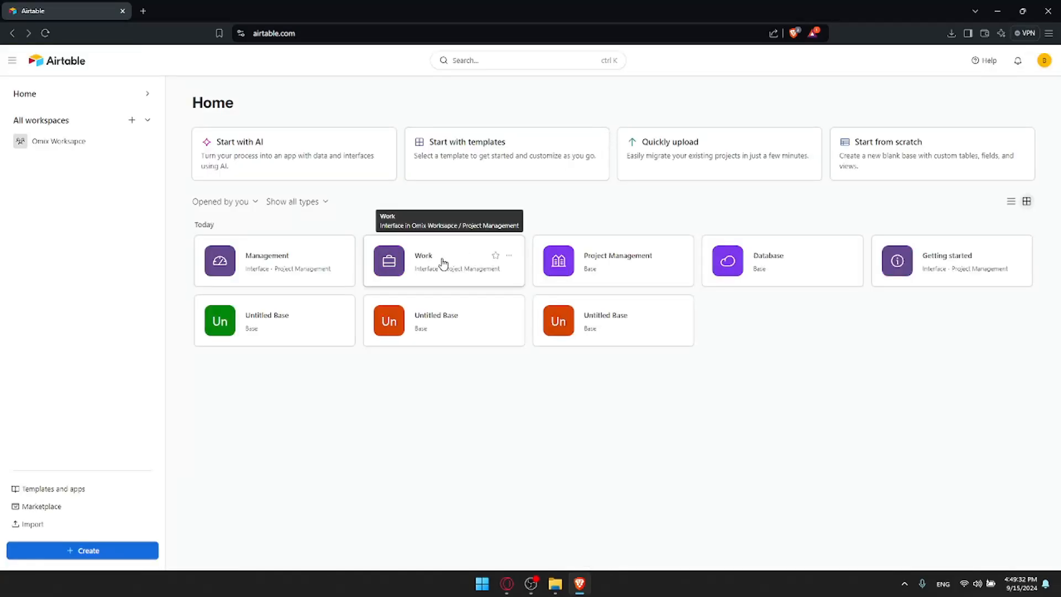
click(621, 259)
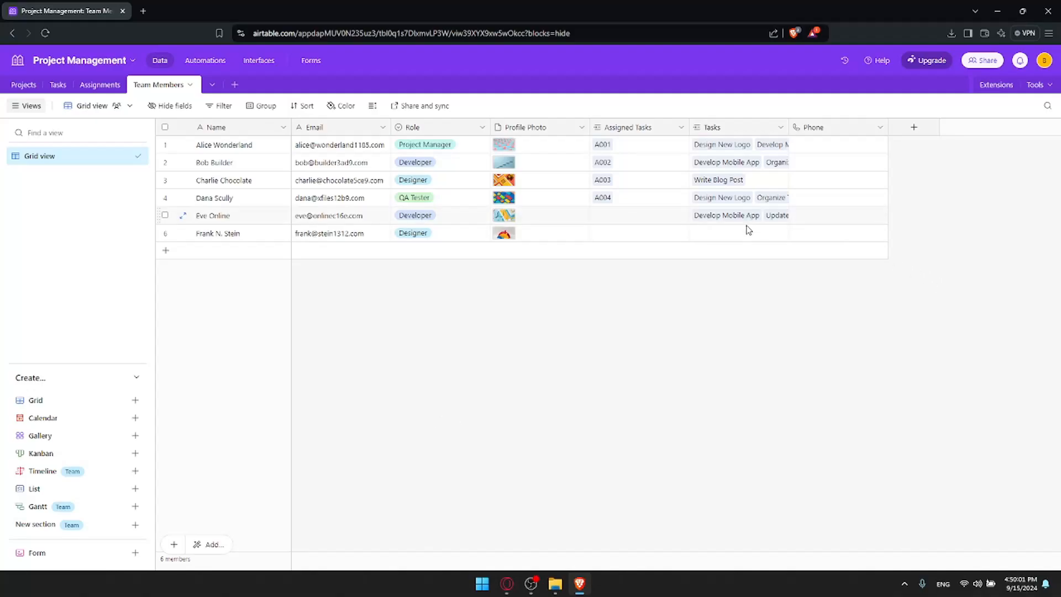
Delete the Phone field from the Team Members table
click(882, 128)
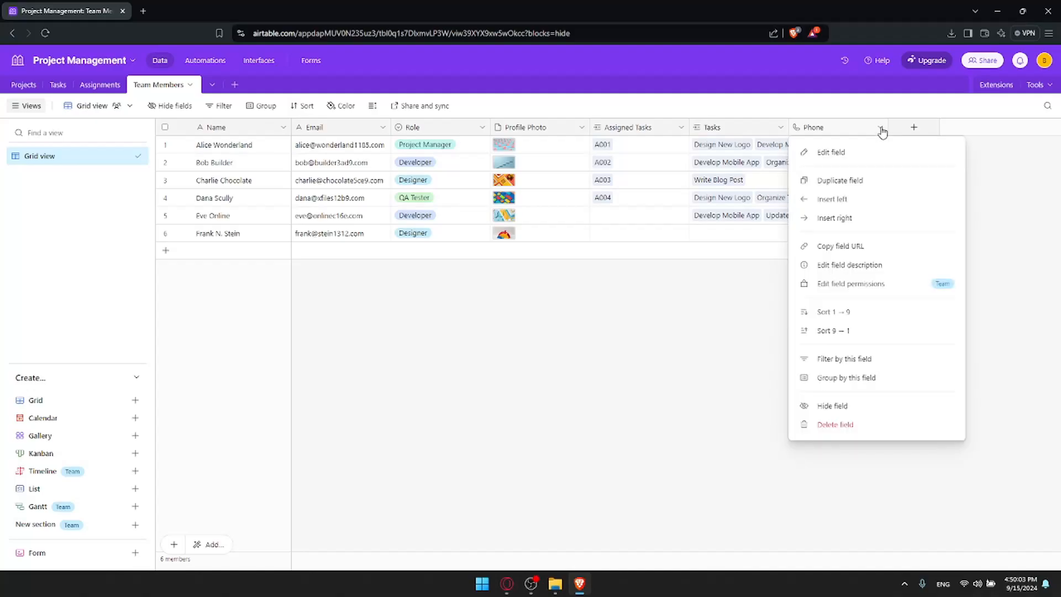
click(881, 129)
click(881, 129)
click(881, 431)
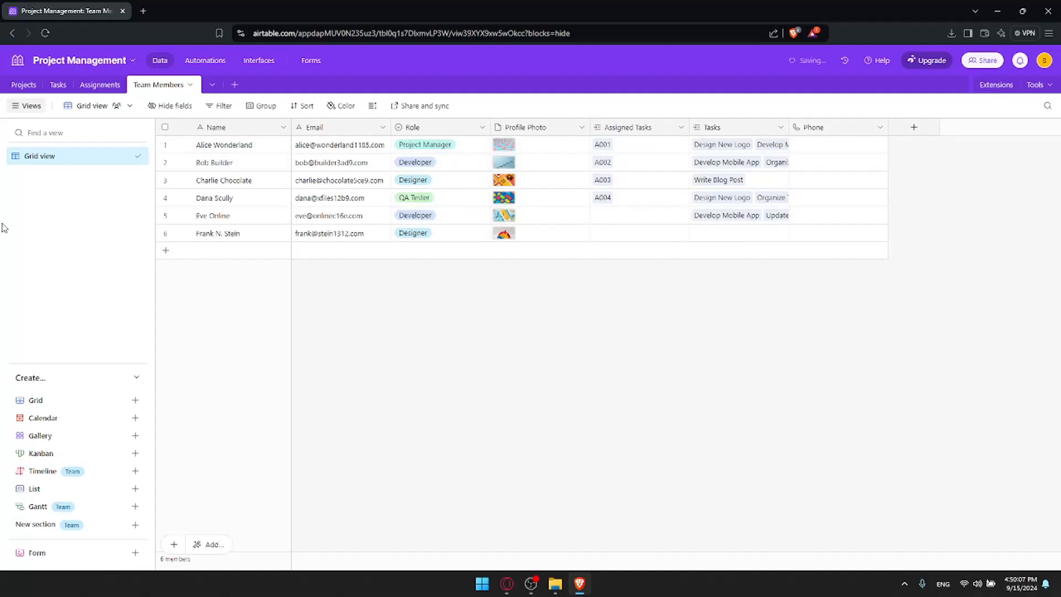
Switch to the Projects table and explore the add-field panel without creating a field
click(58, 85)
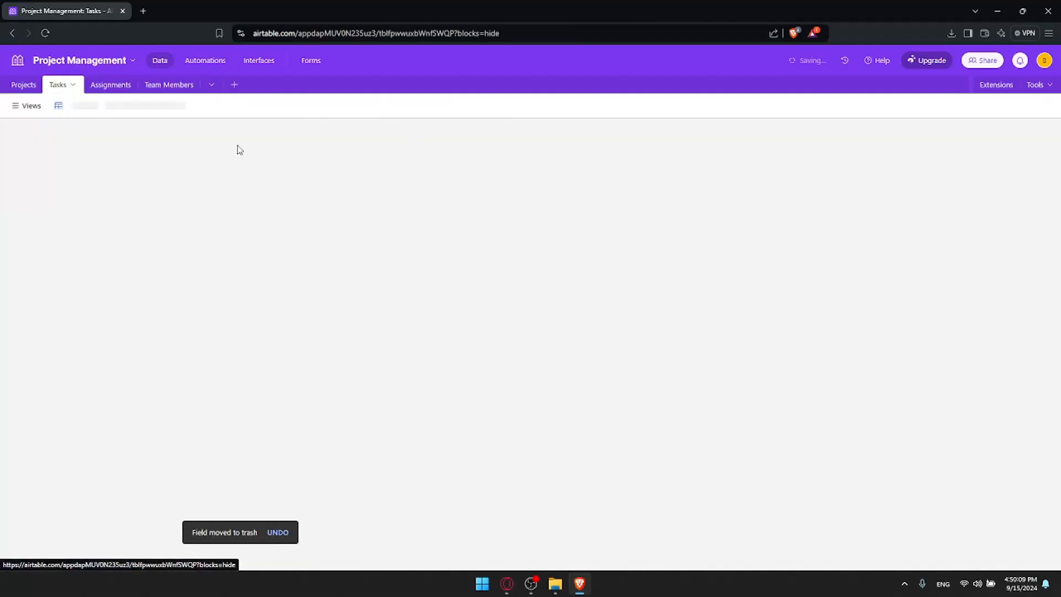
click(22, 85)
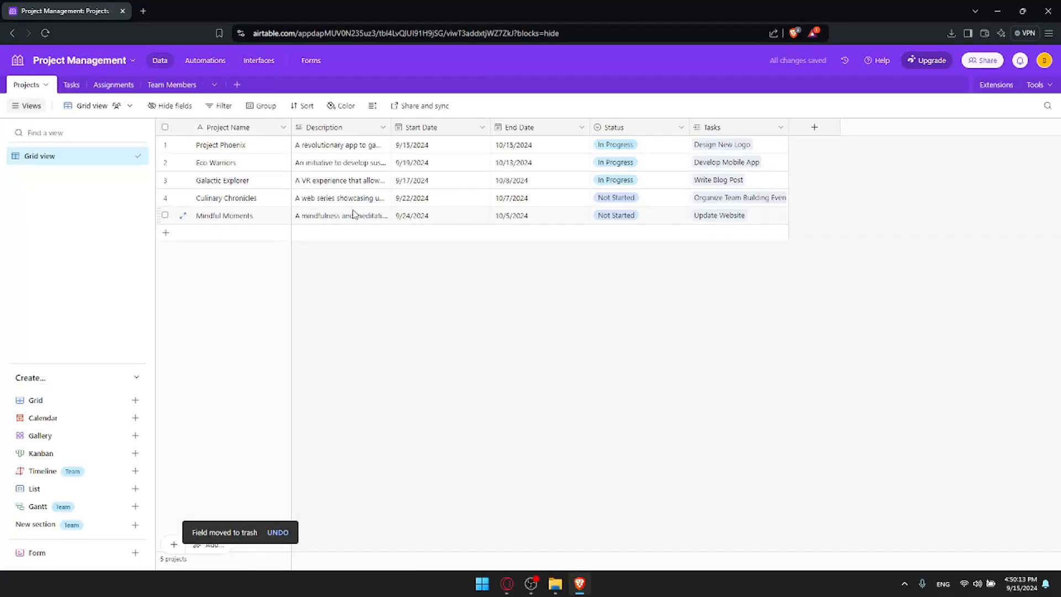
click(809, 128)
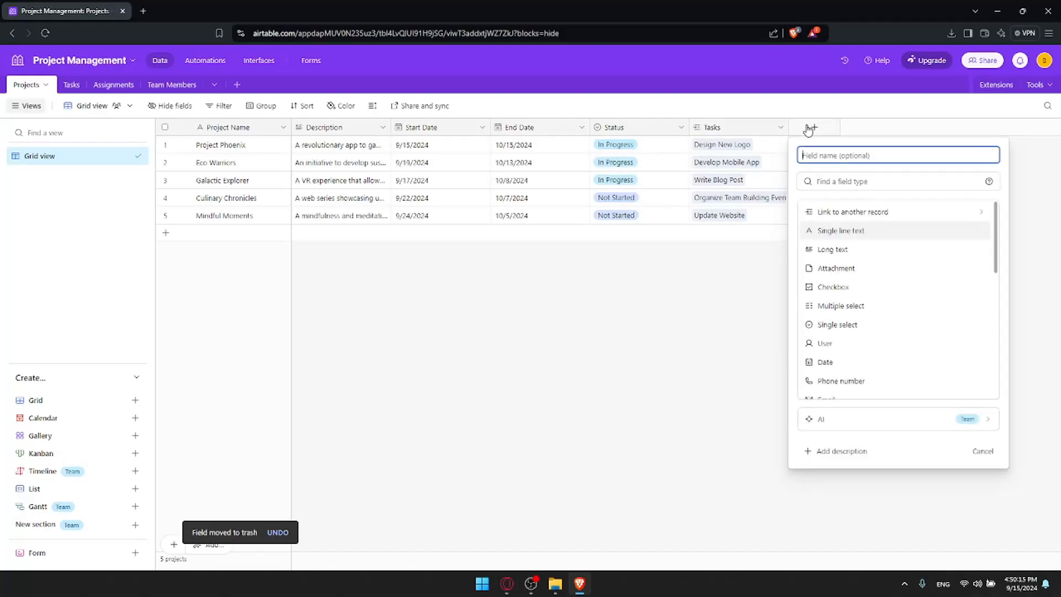
click(848, 183)
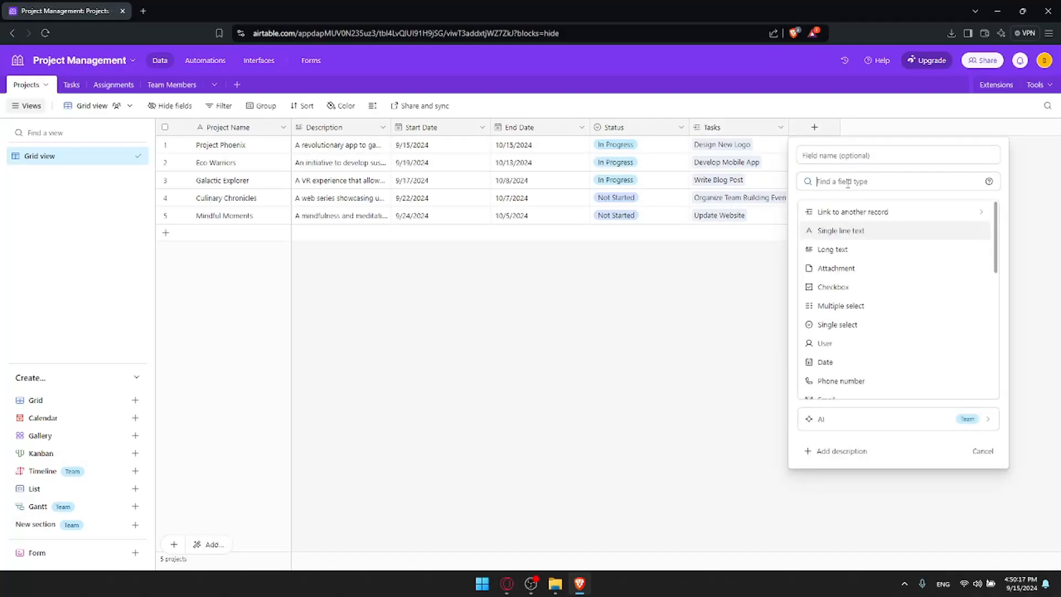
scroll(848, 307, down, 6)
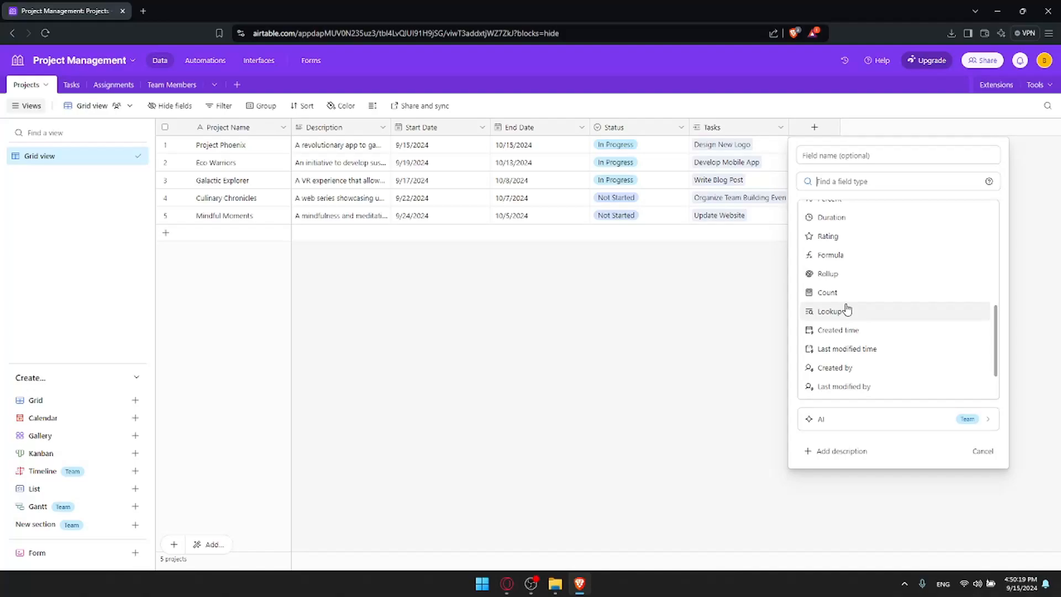
click(862, 450)
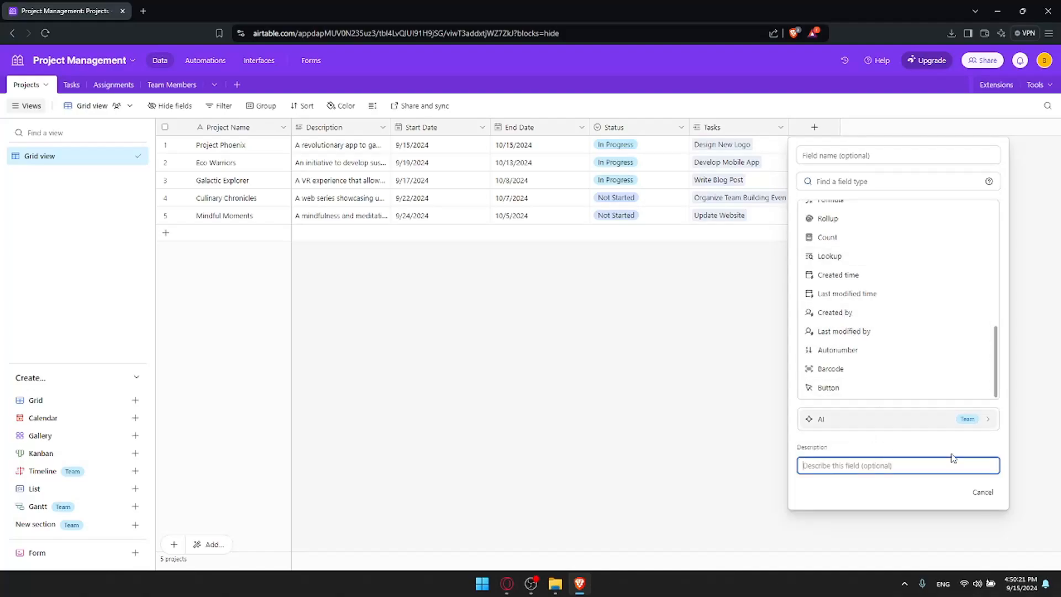
click(992, 493)
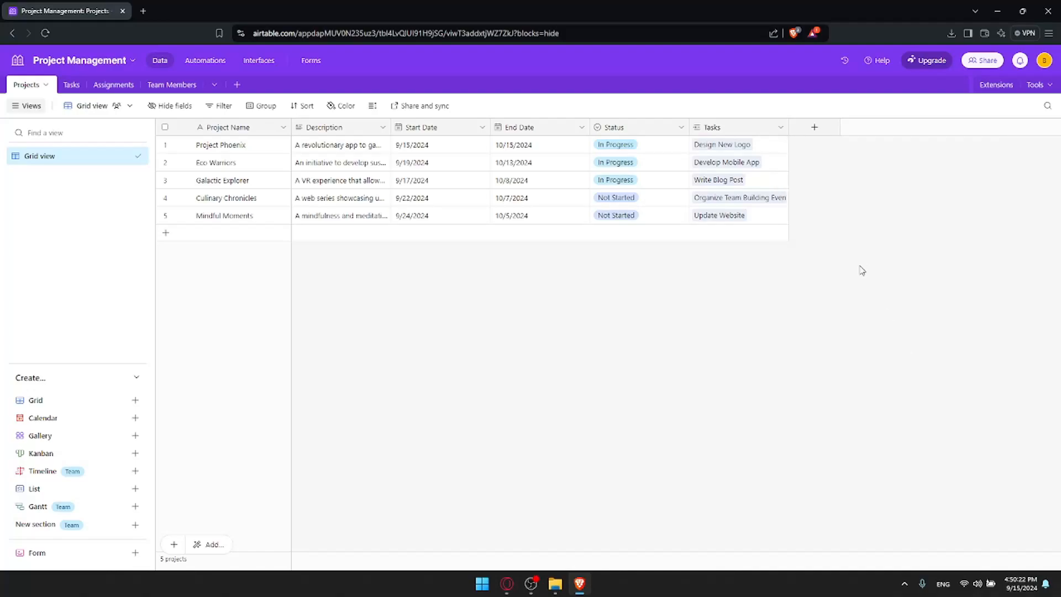
Inspect the Project Phoenix description and hide then show the views list
click(363, 148)
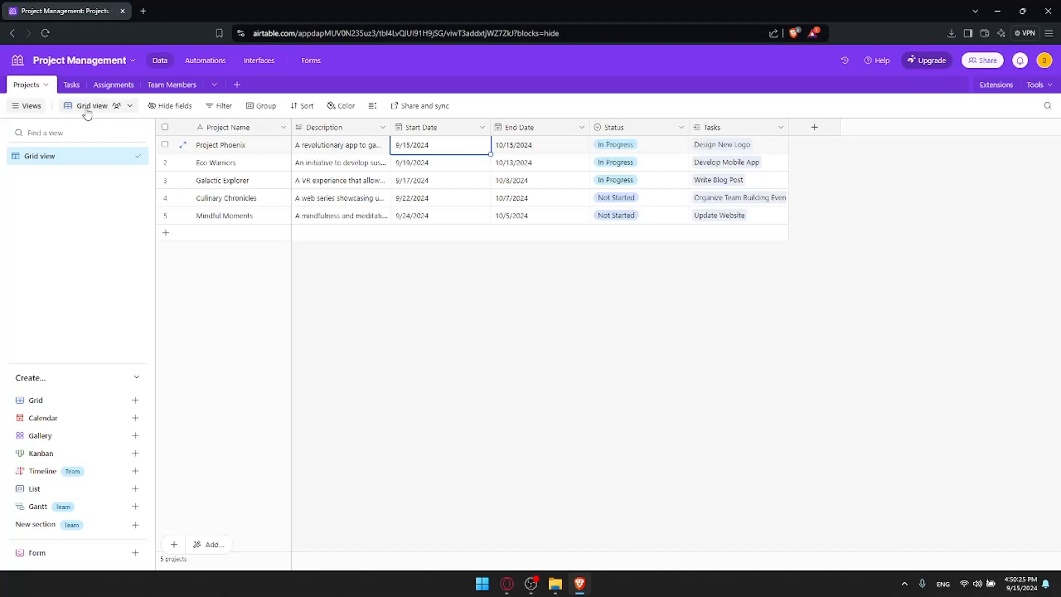
click(32, 105)
click(32, 106)
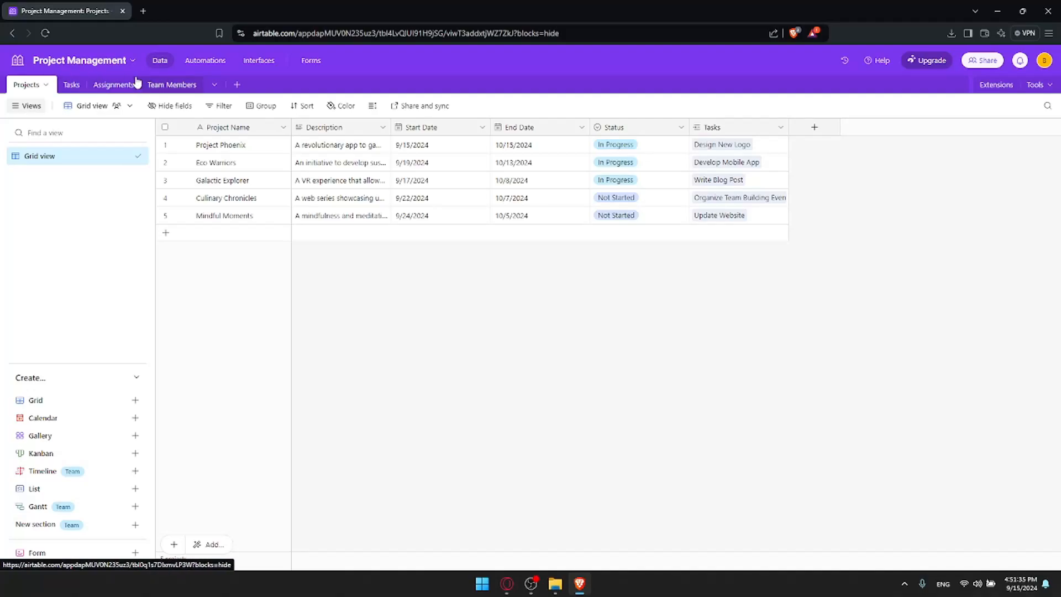
Create a new blank table named 'test'
click(237, 85)
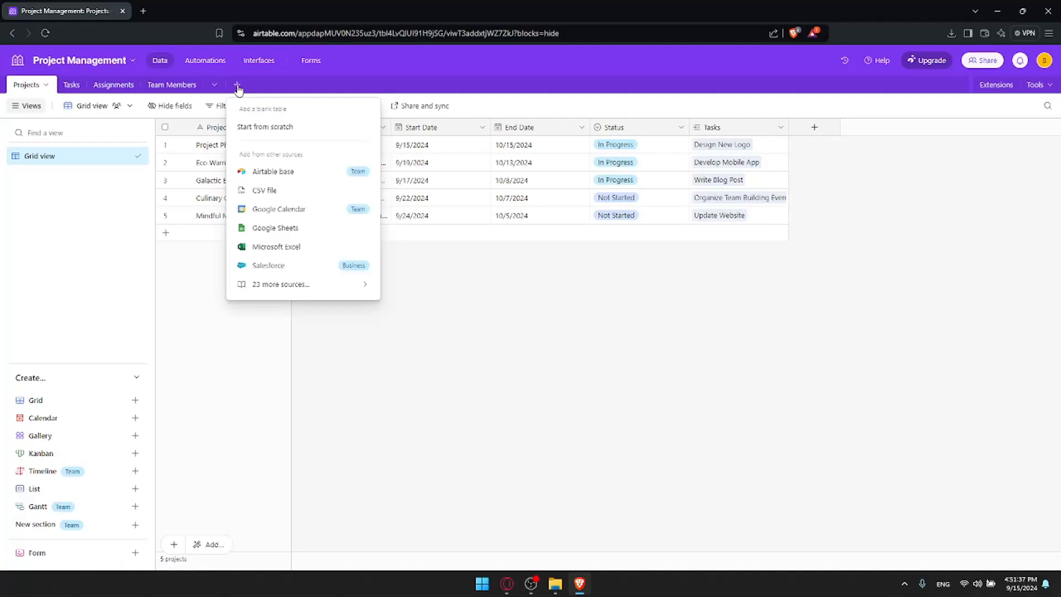
click(275, 129)
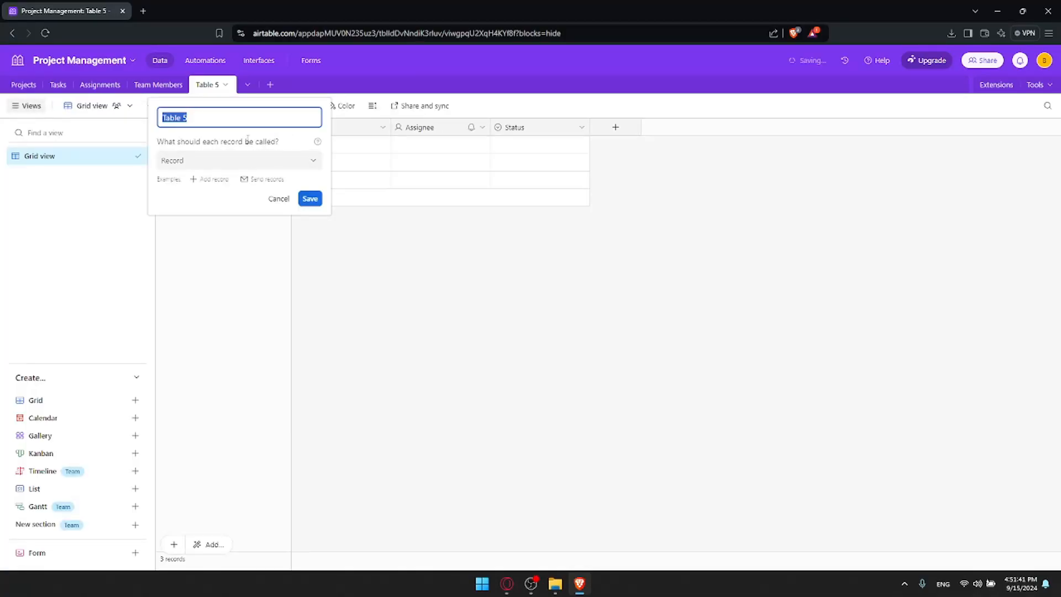
text(test)
key(Return)
Fill the first record with name 'sdg', note 'dfnd', an assignee and Done status
click(203, 144)
text(sdg)
click(318, 151)
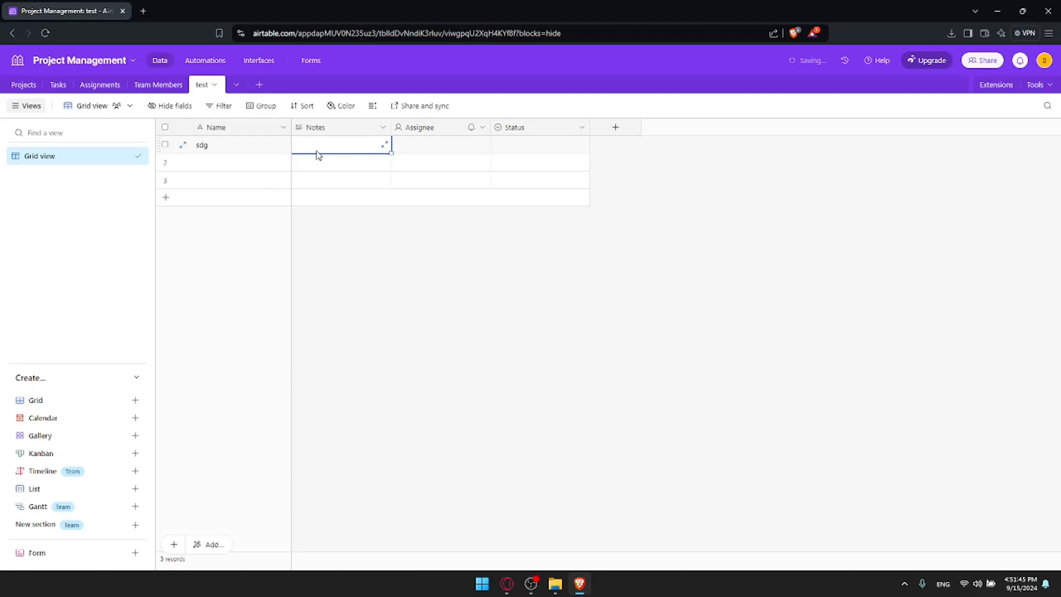
text(dfnd)
click(429, 147)
text(dhf)
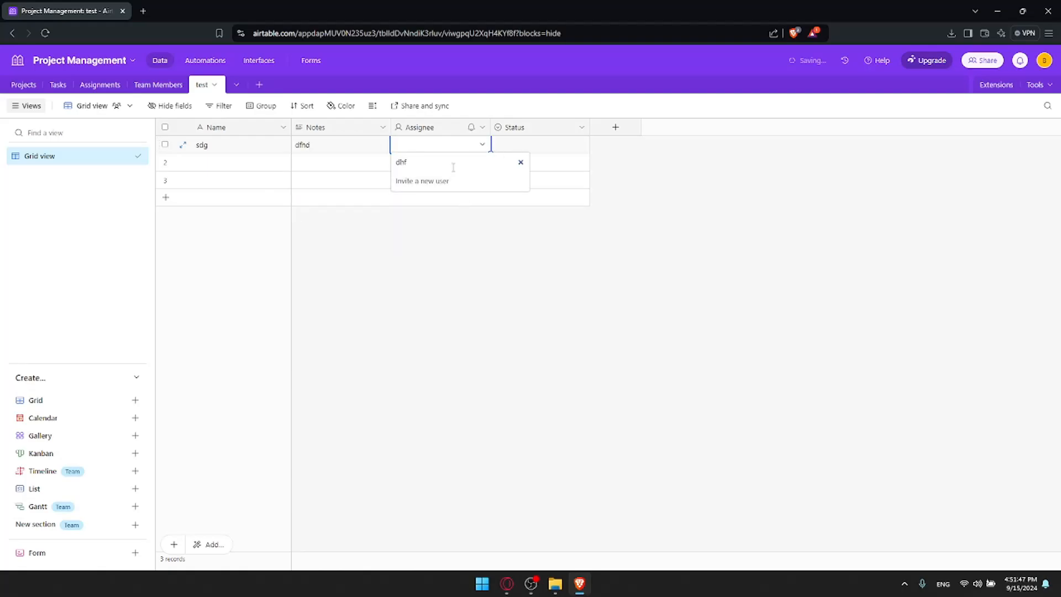
key(BackSpace)
key(BackSpace)
click(430, 209)
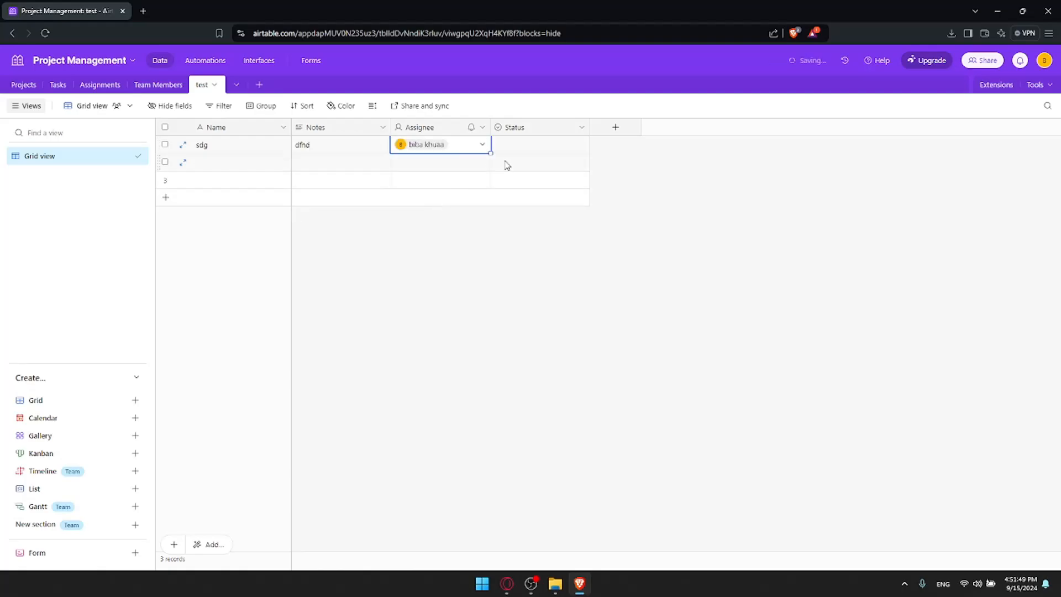
click(514, 152)
click(515, 157)
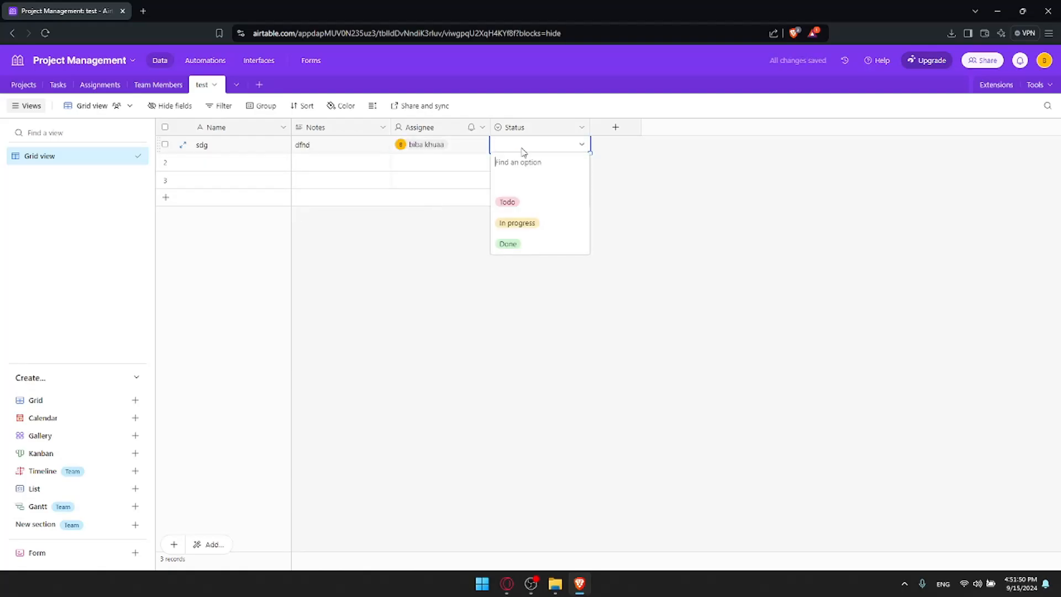
click(513, 243)
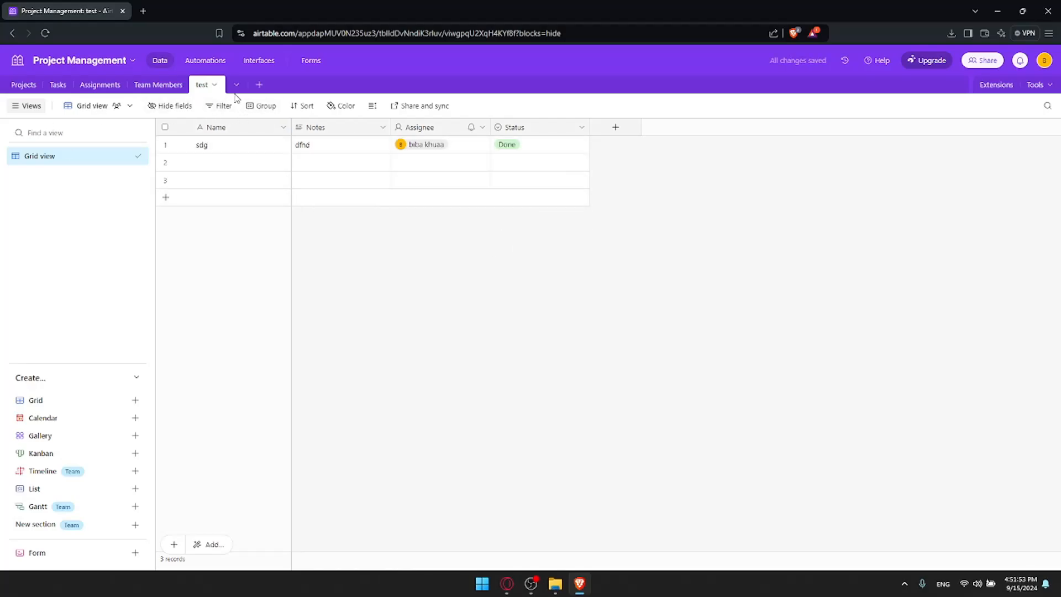
Back in the test table, delete the Notes field and begin adding a new field
click(158, 84)
click(101, 84)
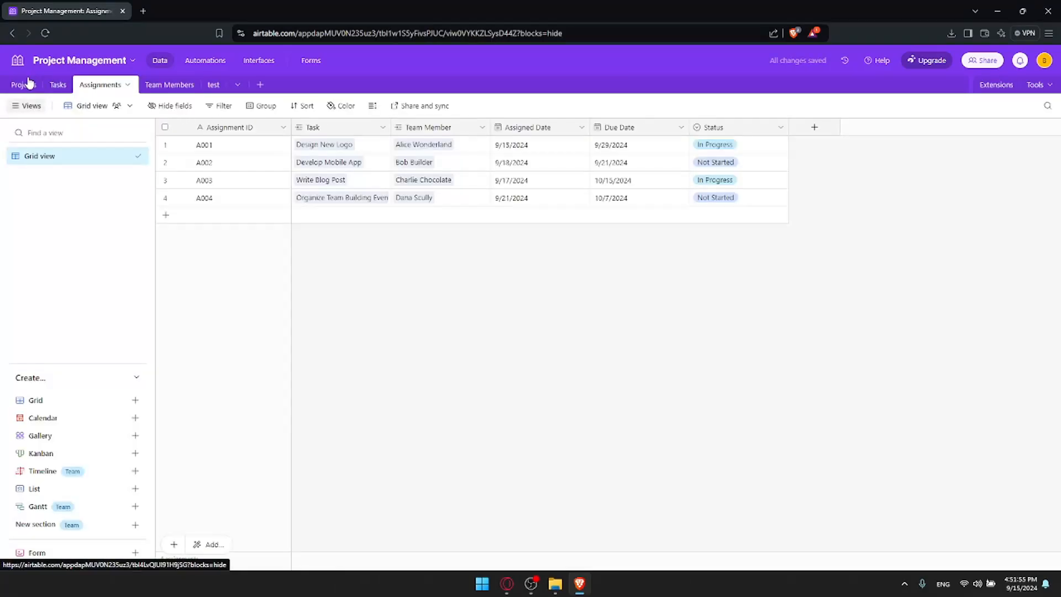
click(216, 85)
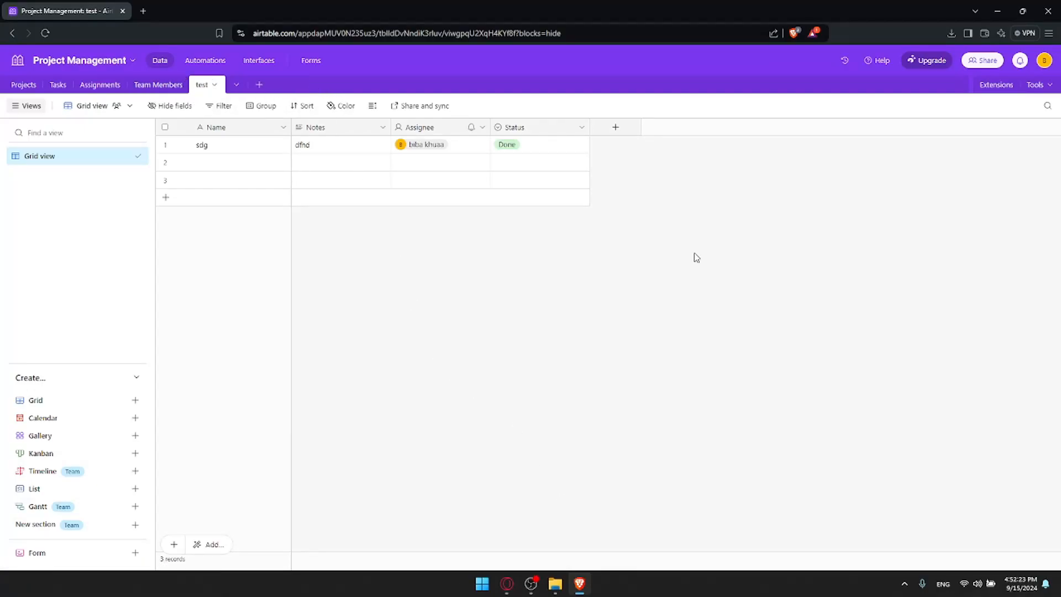
right_click(362, 130)
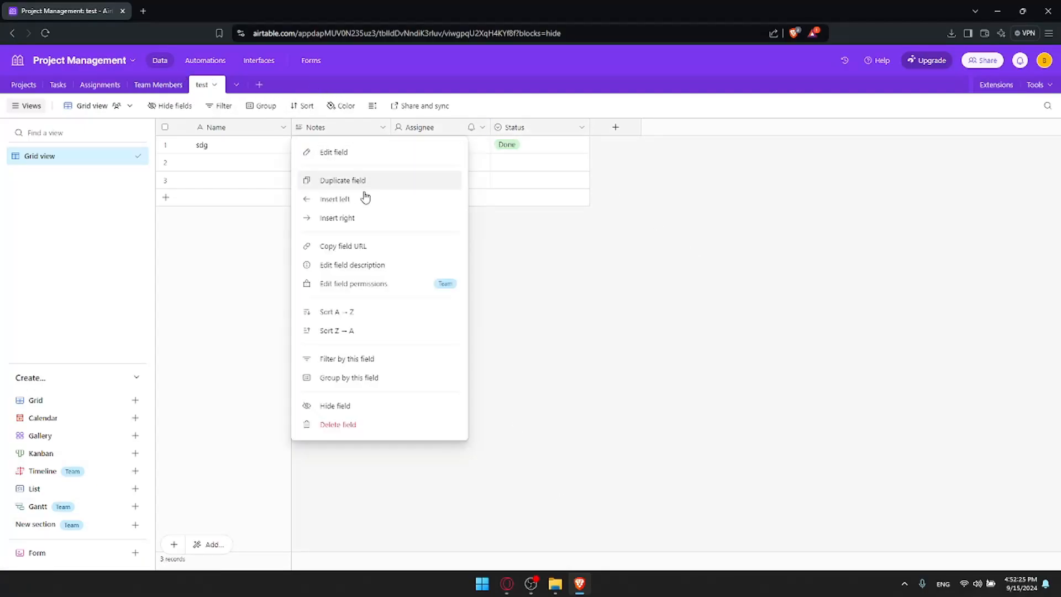
click(354, 424)
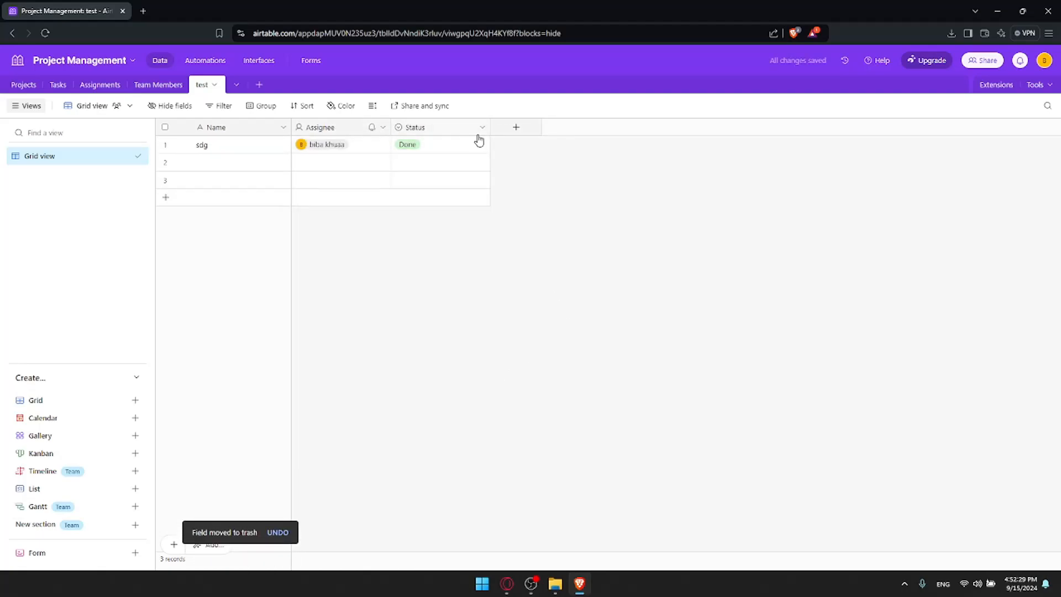
click(507, 128)
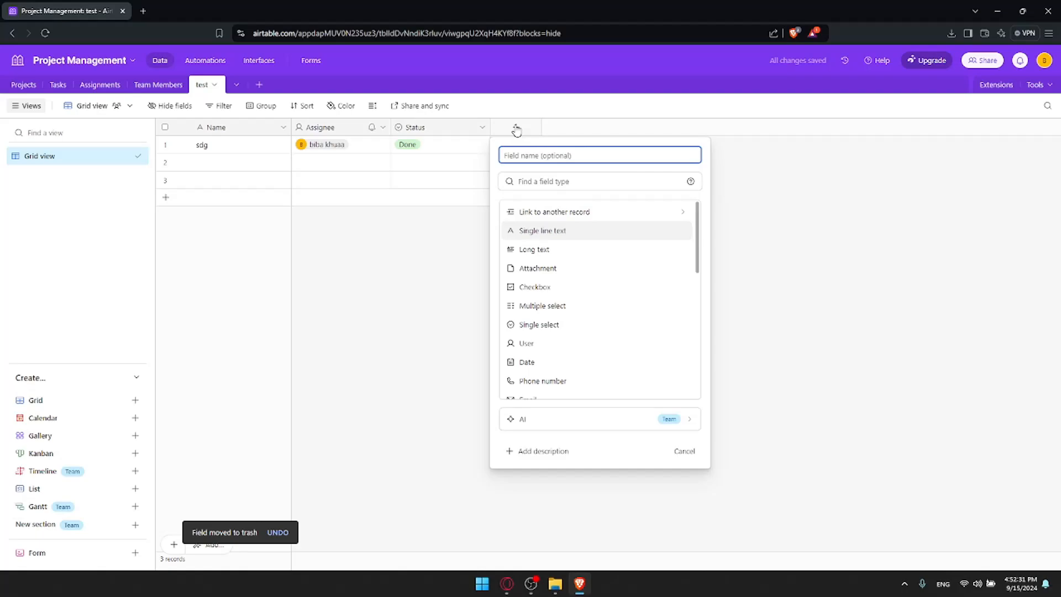
Make the new field Link to Tasks with multiple-record linking off and no view limit
click(542, 215)
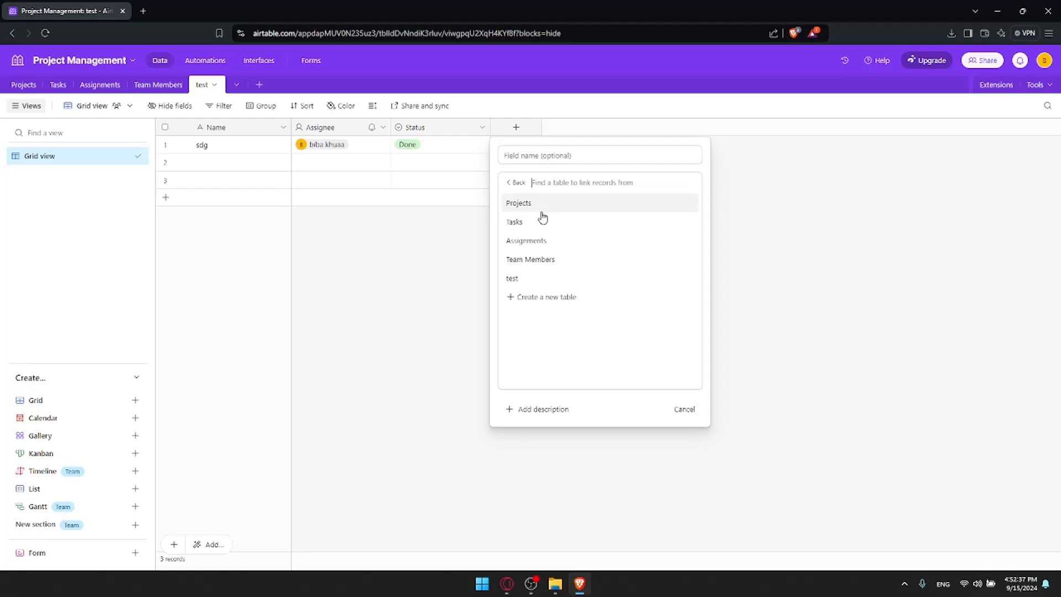
click(541, 224)
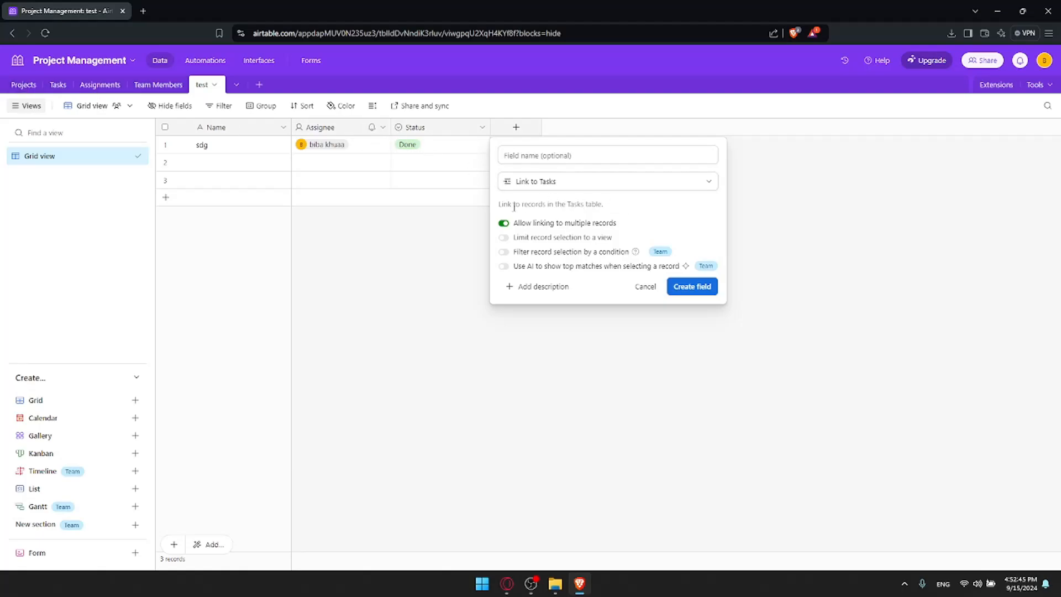
drag(499, 208, 602, 206)
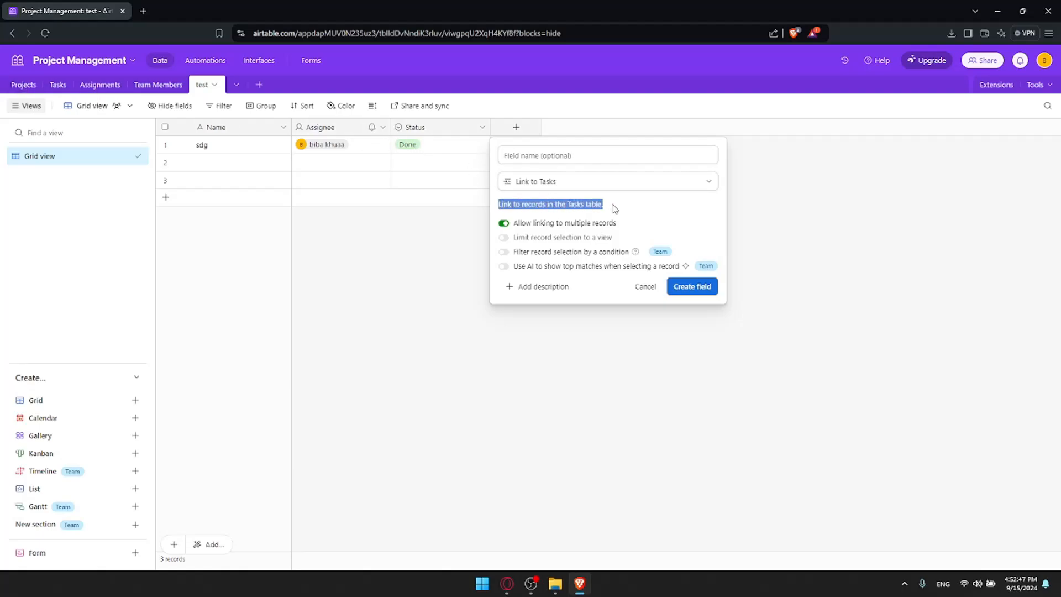
click(546, 224)
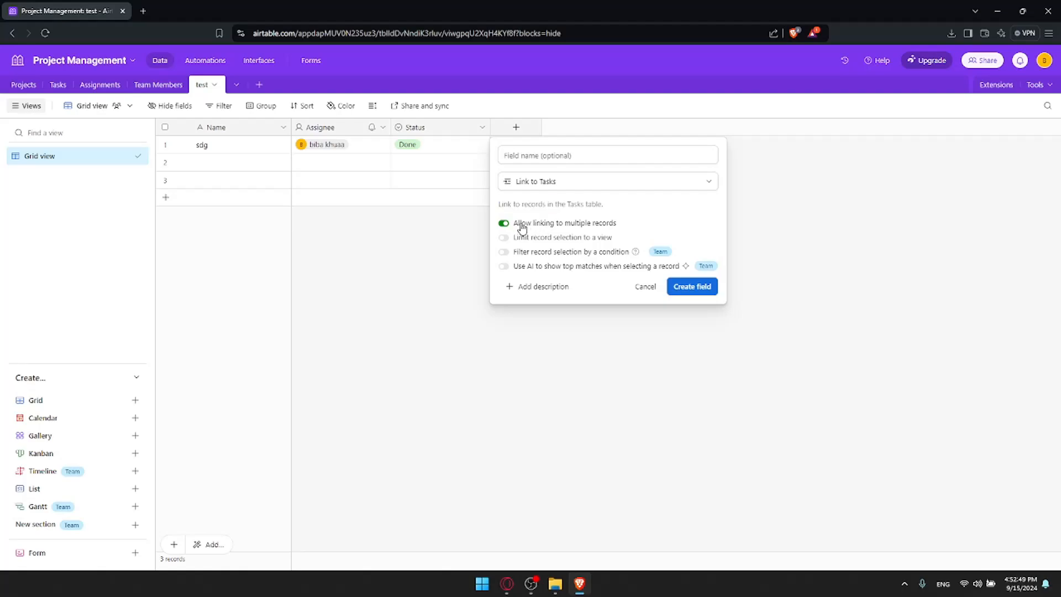
double_click(522, 224)
click(521, 225)
click(527, 242)
click(529, 241)
Try Filter by condition and AI record matching, dismissing both upgrade offers
click(531, 257)
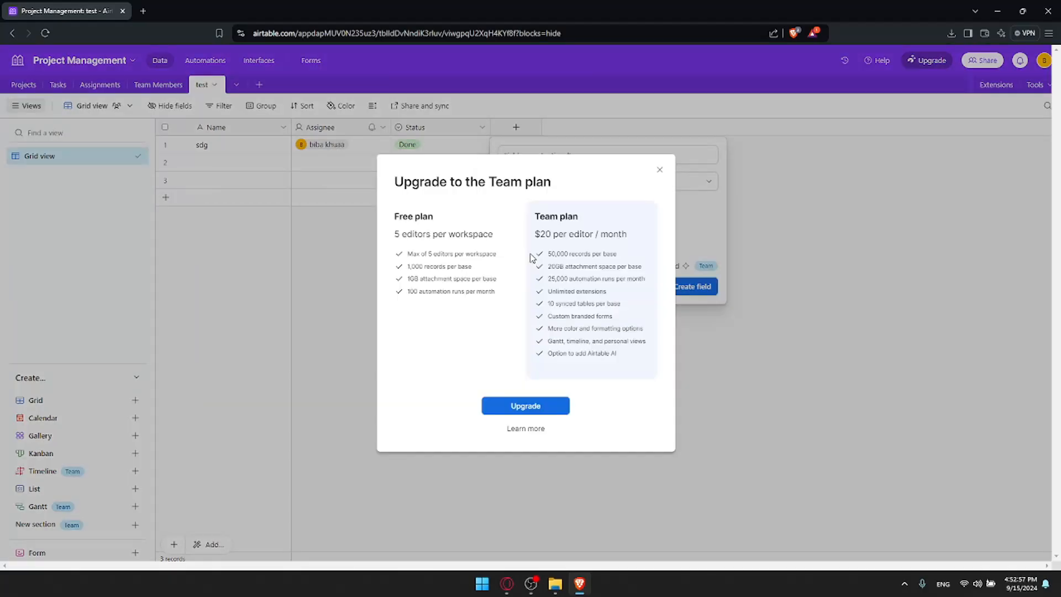
click(659, 173)
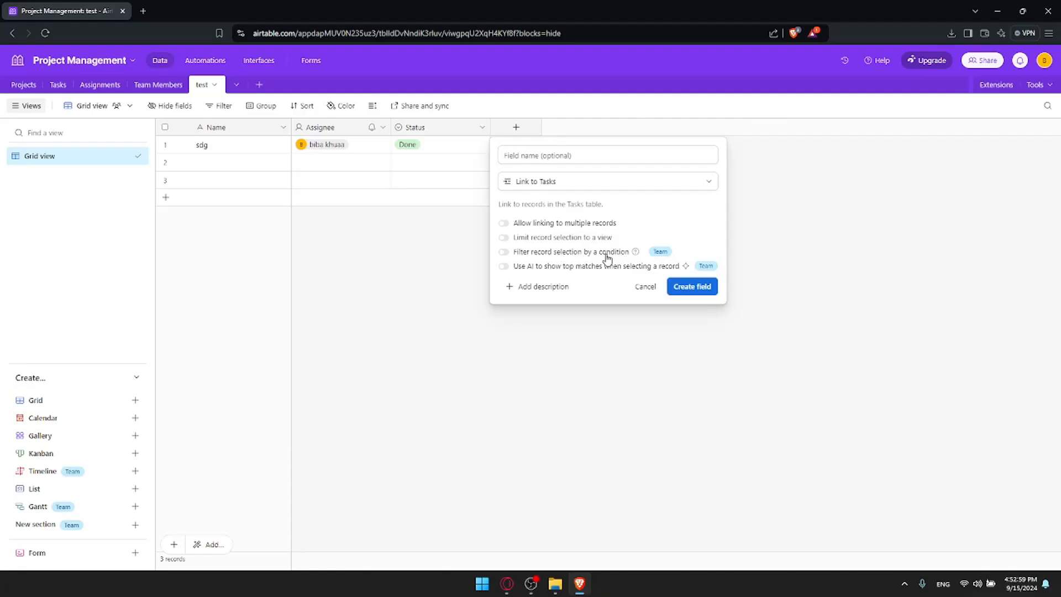
click(554, 266)
click(659, 147)
Close the Team plan offer, re-enable multiple-record linking and create the Link to Tasks field
click(611, 253)
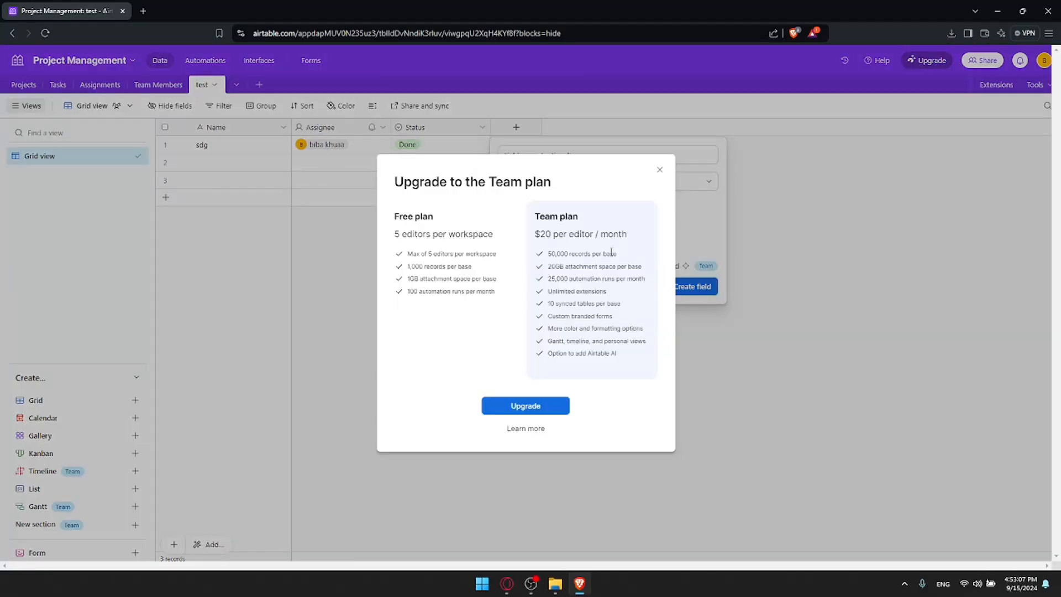
drag(540, 234, 649, 241)
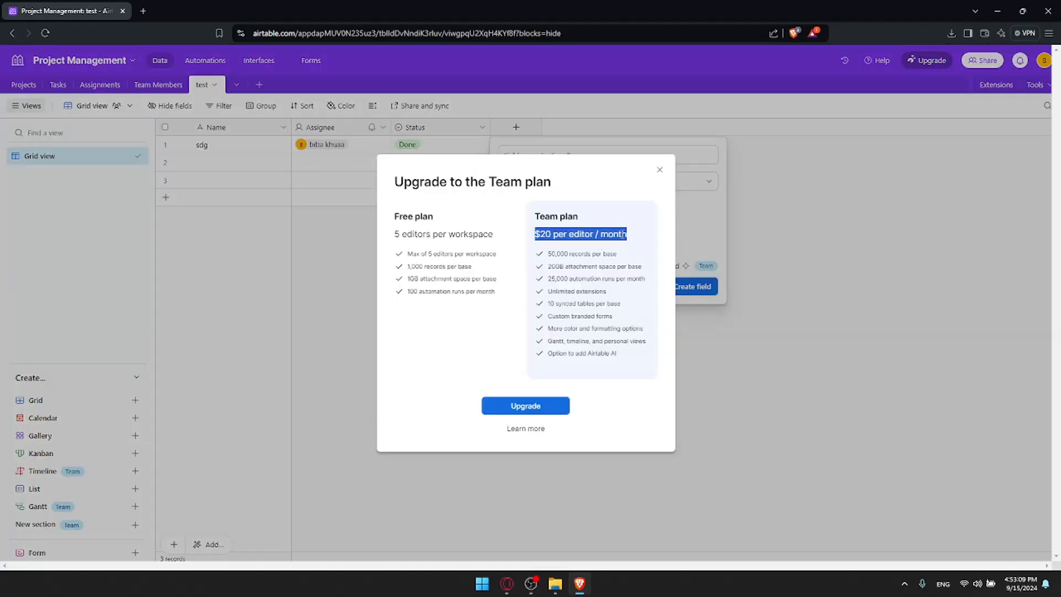
click(656, 188)
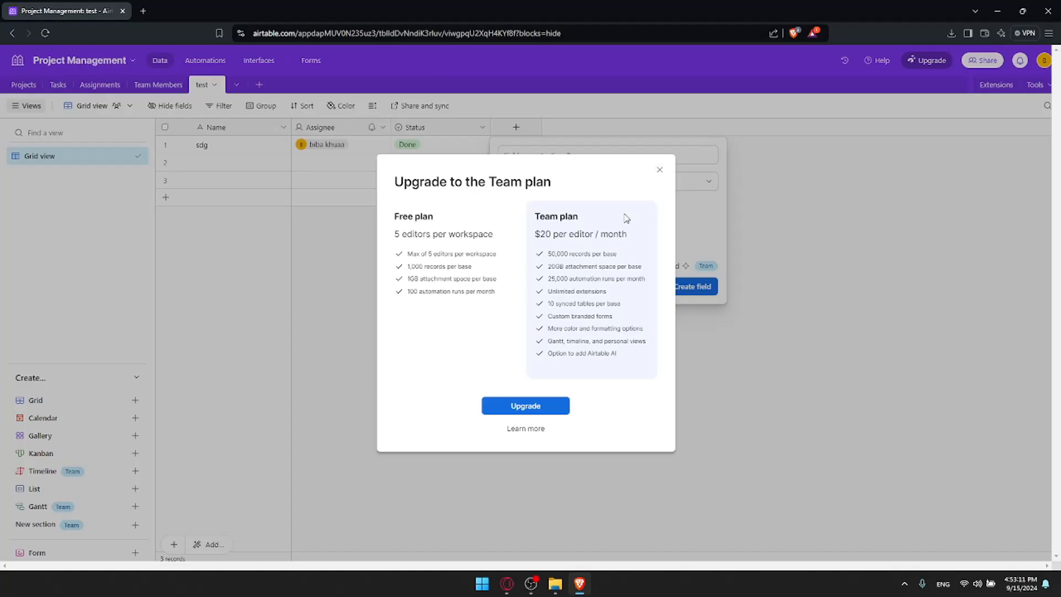
drag(645, 237, 536, 236)
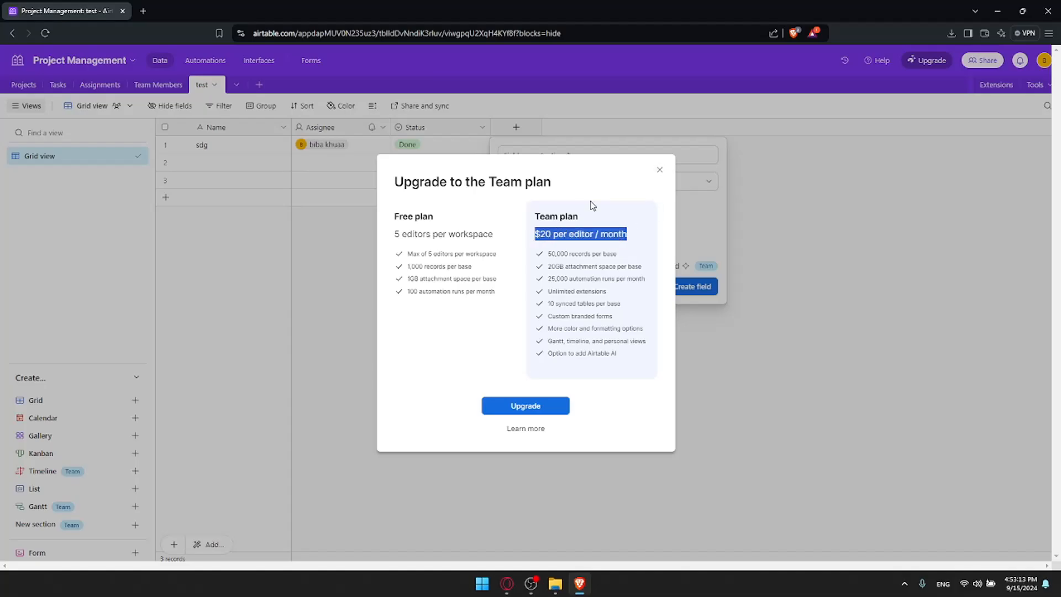
click(659, 169)
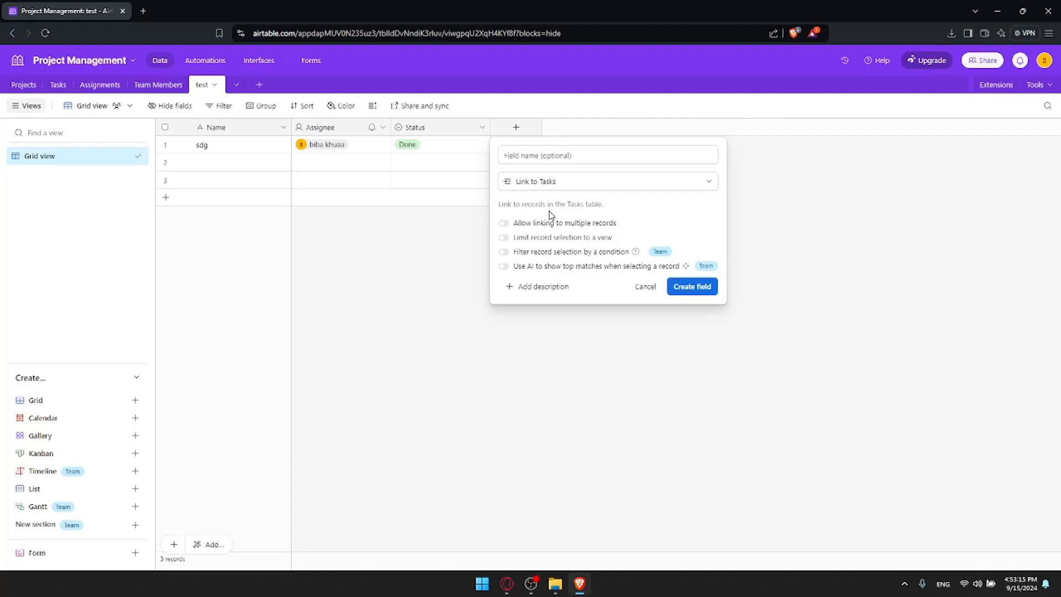
click(514, 223)
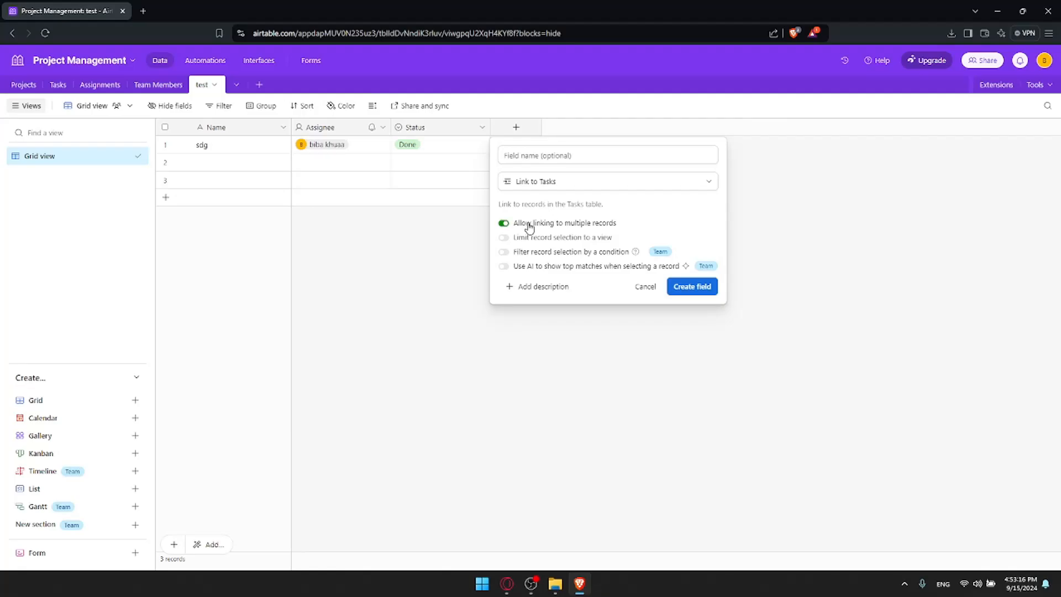
click(679, 286)
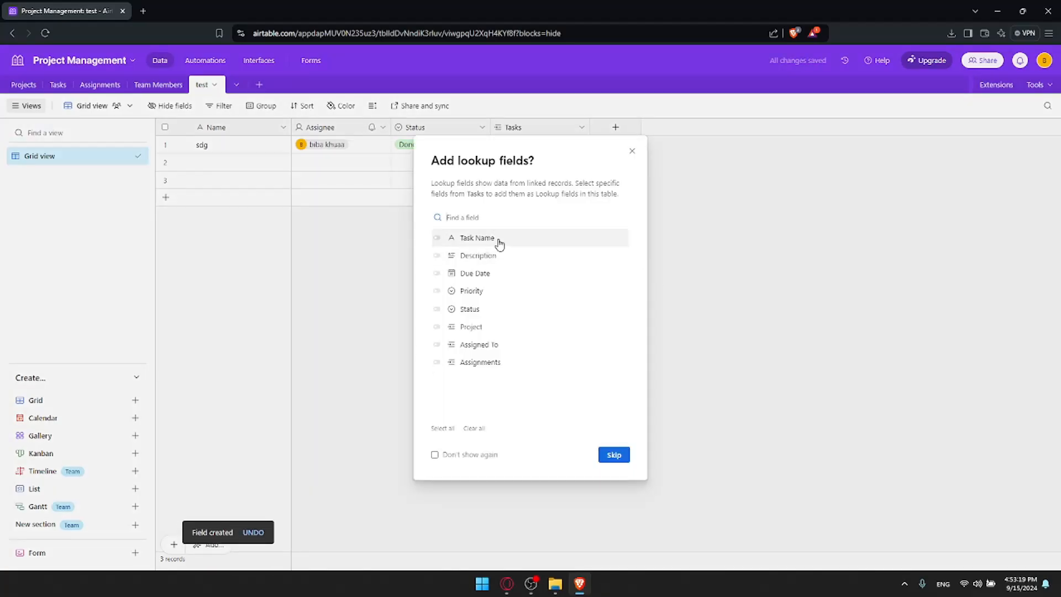
Add Task Name (from Tasks) as the single lookup field on the test table
click(499, 240)
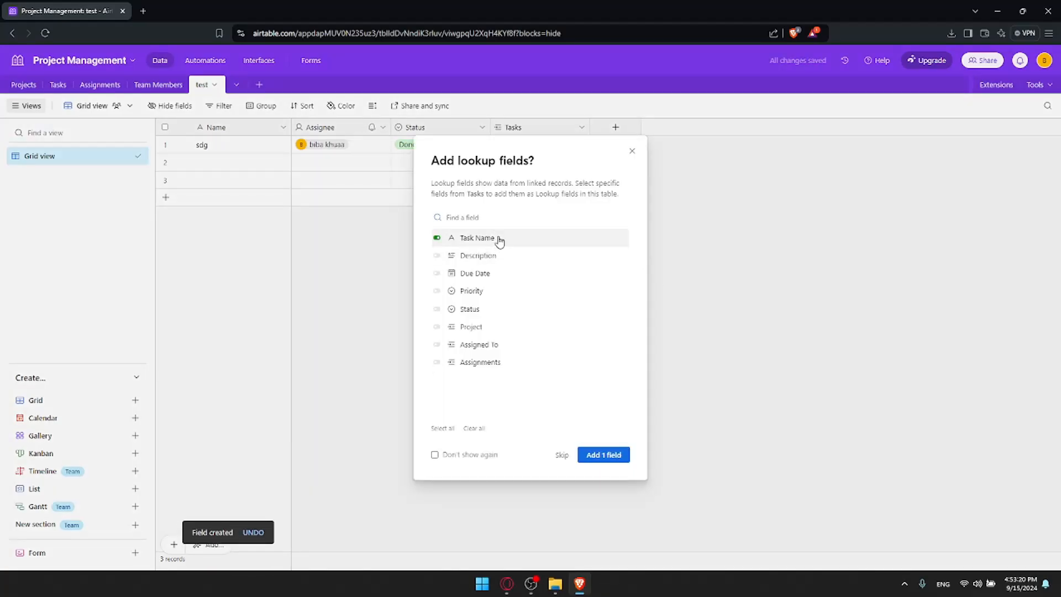
click(604, 457)
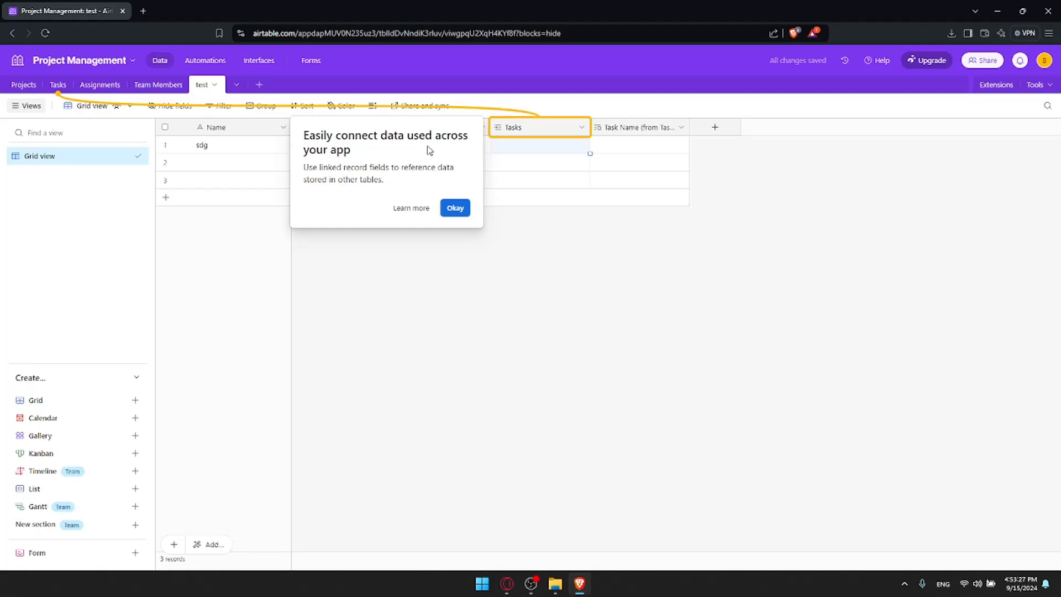
Dismiss the linked-records tip, inspect the Tasks column cells, then open a new browser tab
click(454, 208)
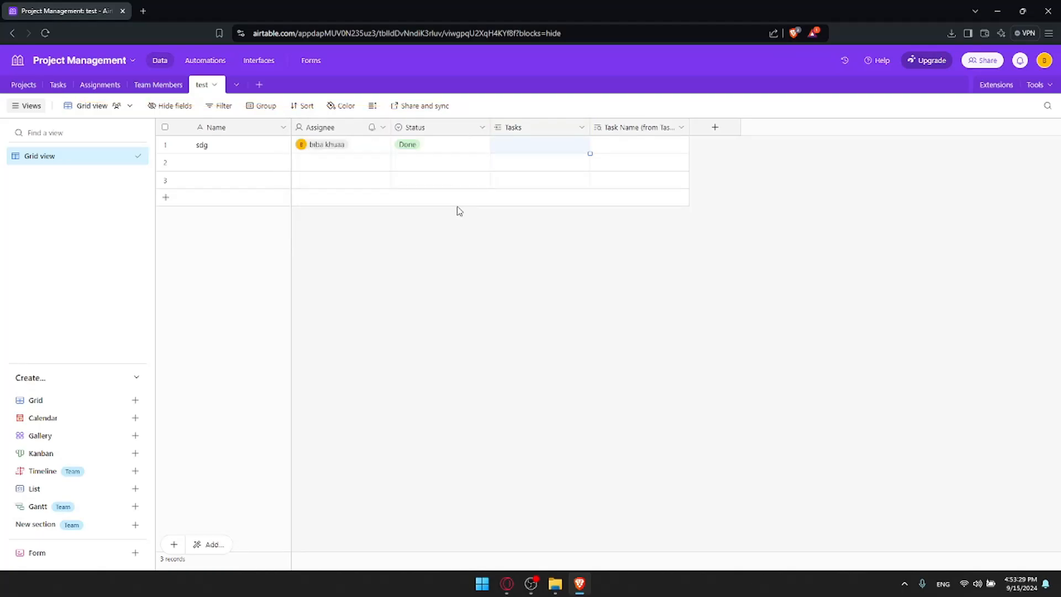
click(552, 127)
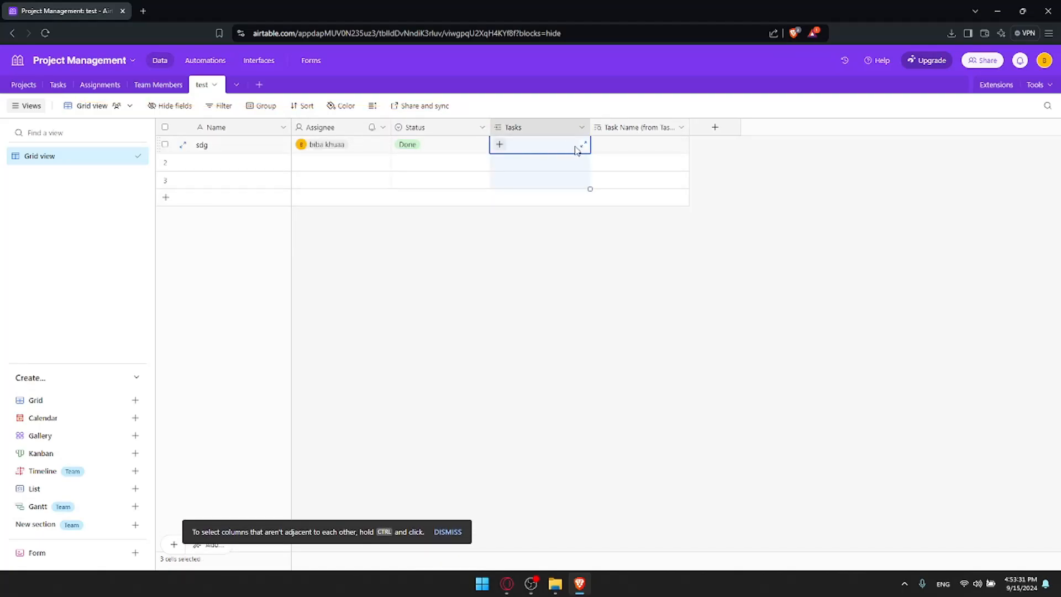
click(556, 174)
click(550, 146)
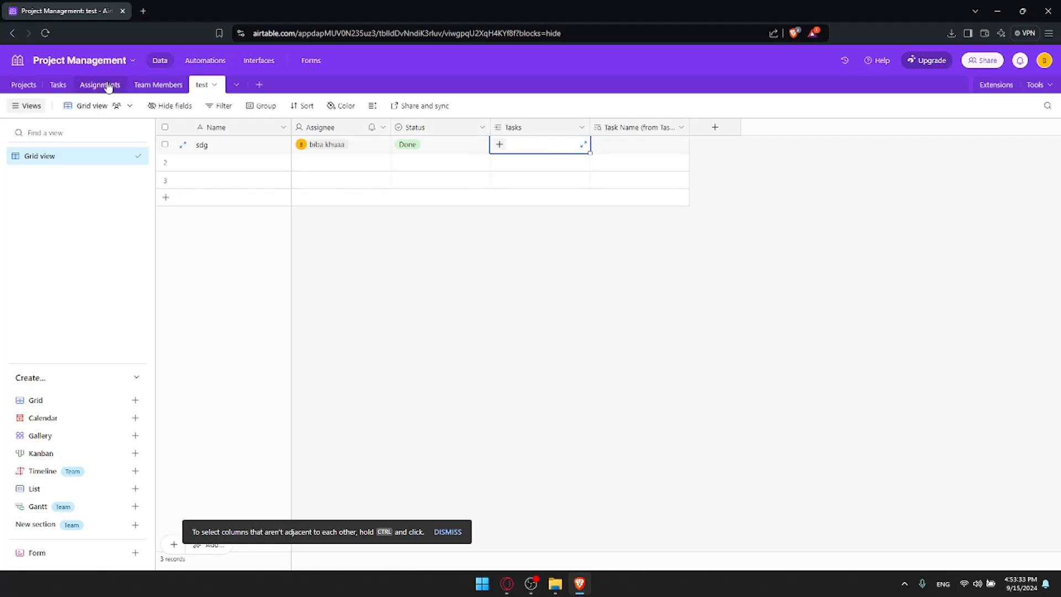
click(514, 128)
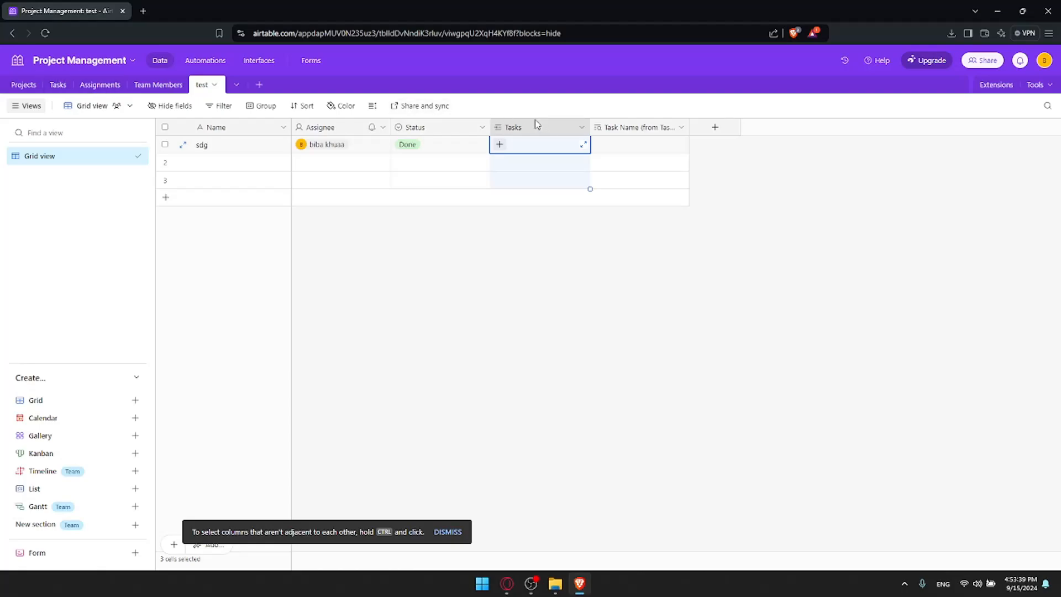
text(-=)
key(Escape)
click(540, 299)
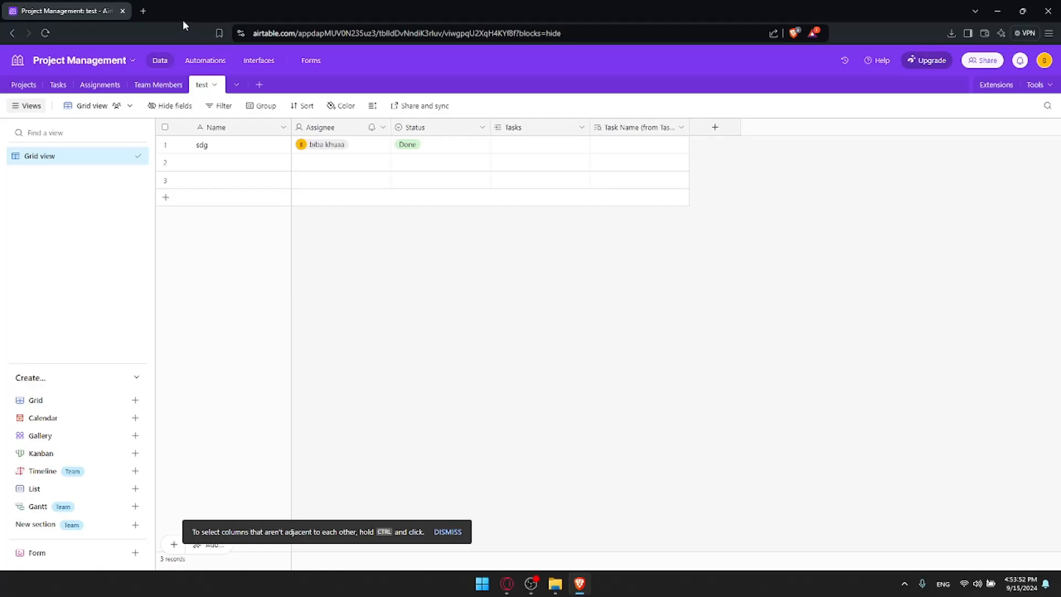
click(142, 11)
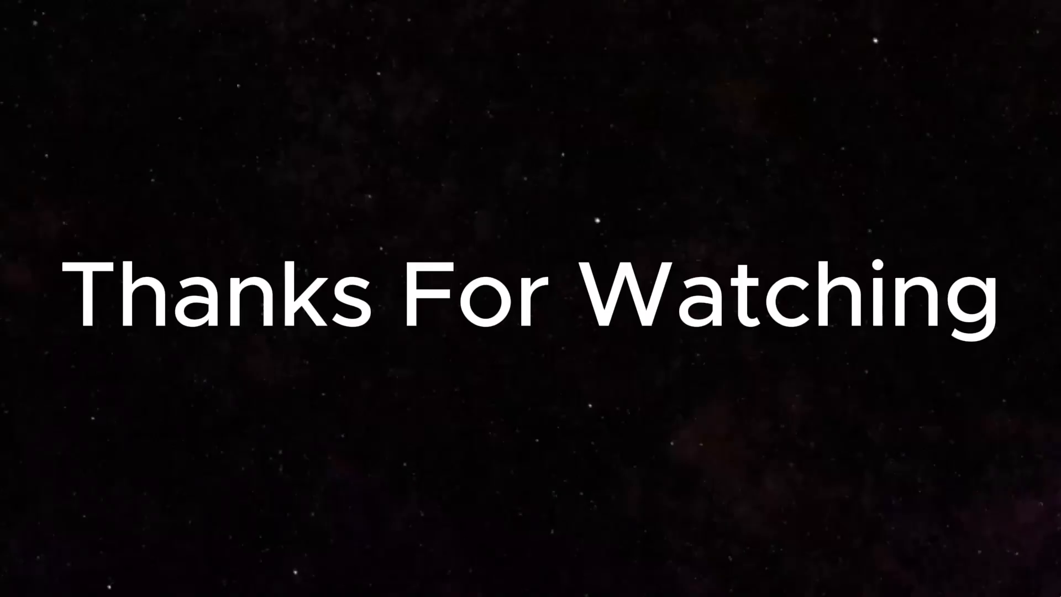